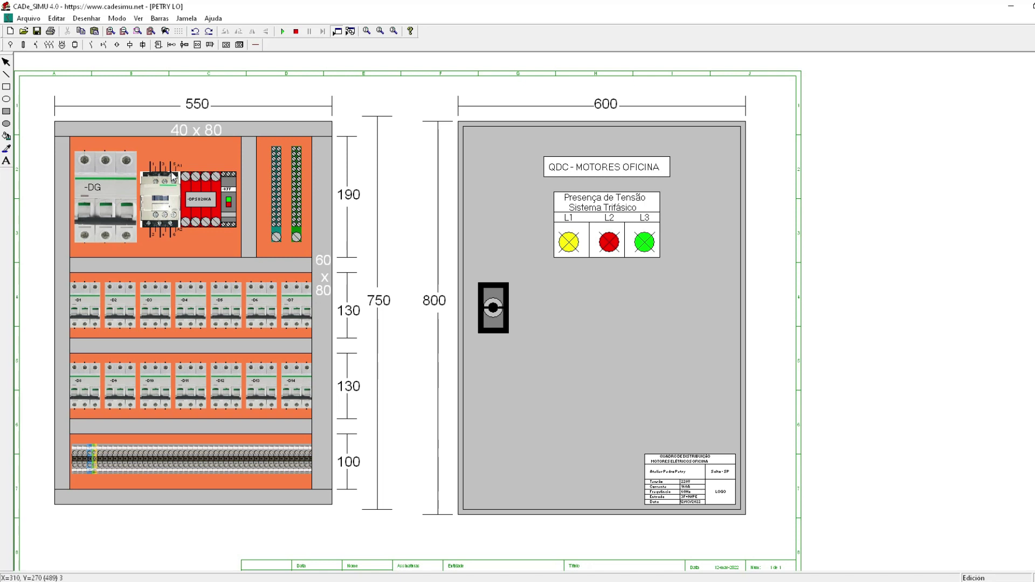
# - Start a new blank drawing in place of the finished panel
pyautogui.scroll(1, 99, 199)
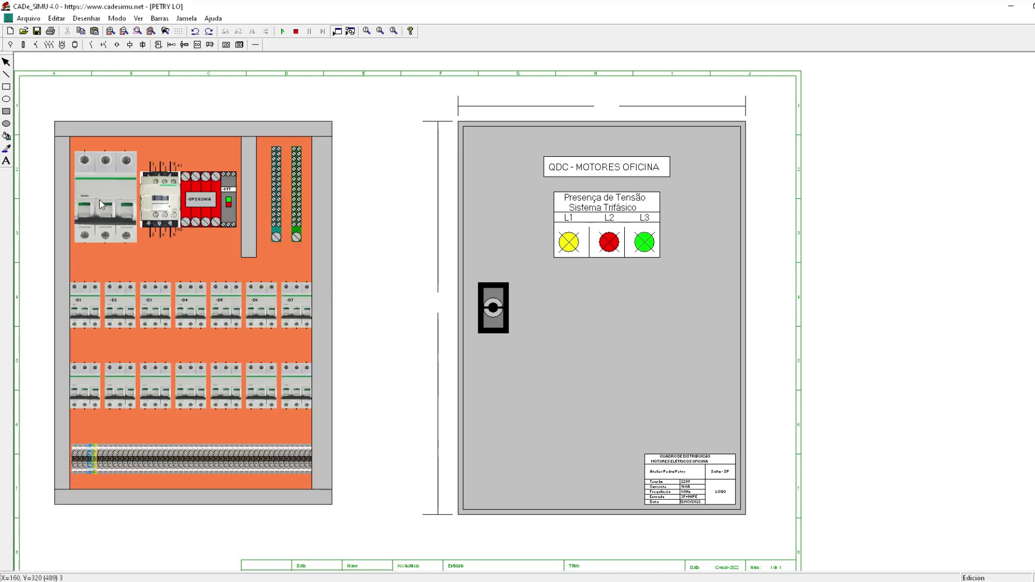
pyautogui.scroll(1, 99, 199)
pyautogui.scroll(1, 106, 203)
pyautogui.scroll(-1, 110, 199)
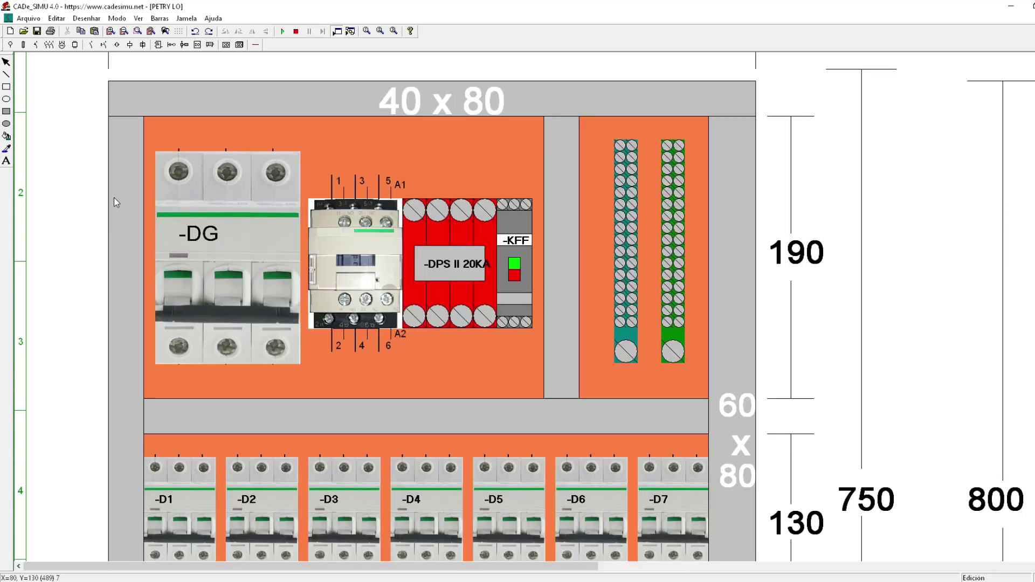
pyautogui.scroll(-1, 222, 212)
pyautogui.scroll(-1, 222, 212)
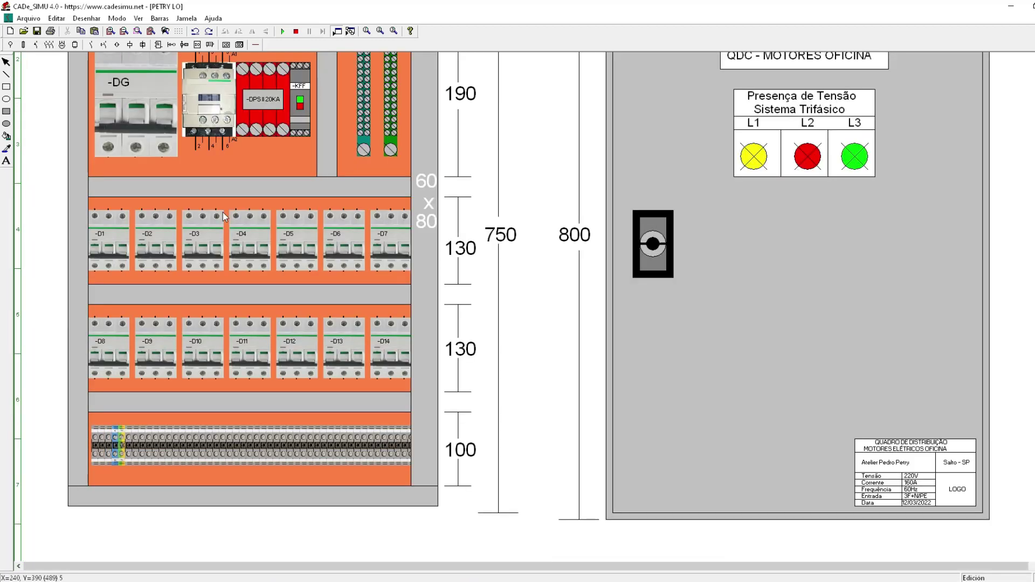
pyautogui.scroll(-1, 225, 217)
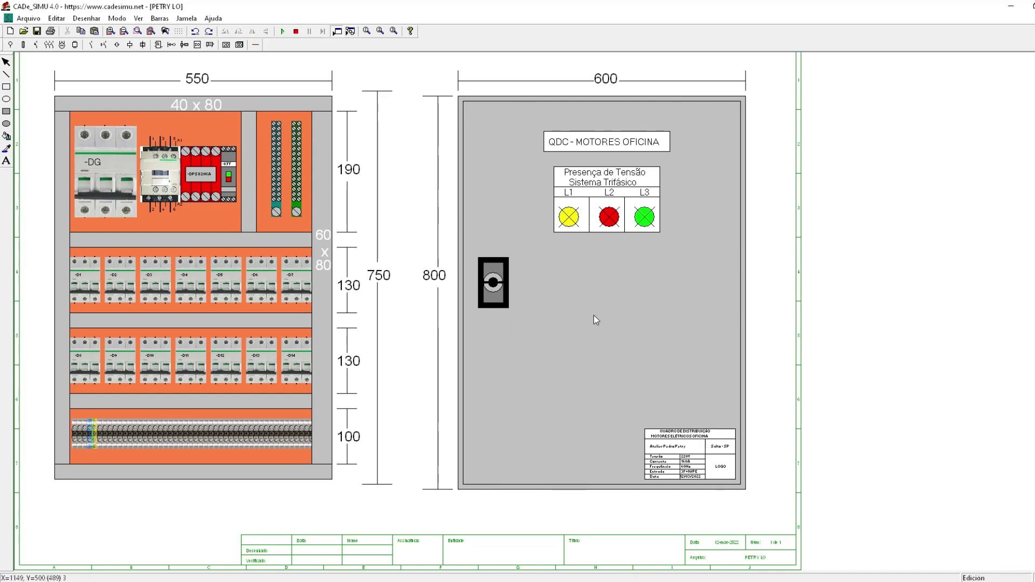
pyautogui.click(10, 32)
# - Set the sheet to A3 Formato 1 in the Configuração settings and confirm
pyautogui.click(17, 20)
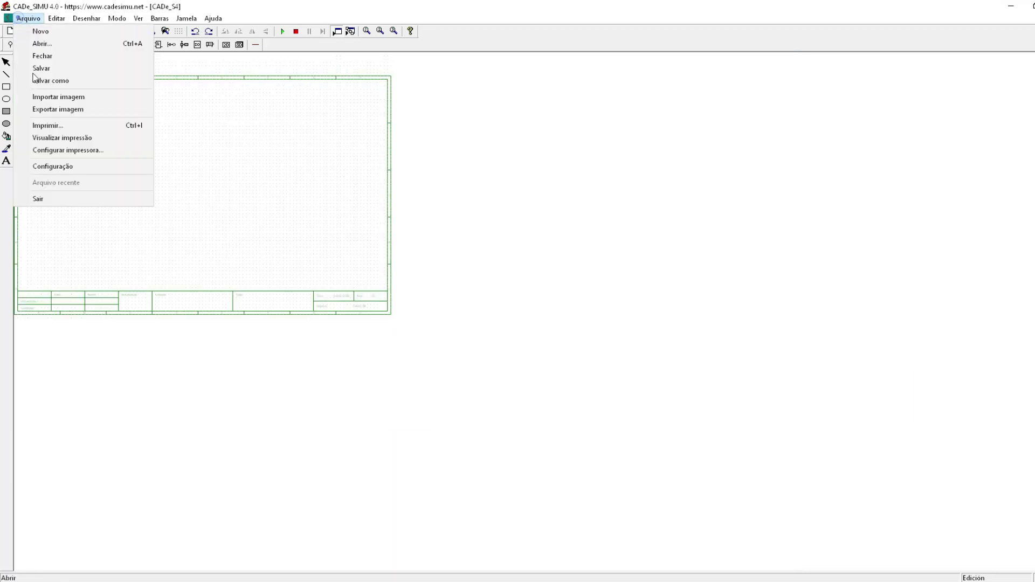
pyautogui.click(69, 167)
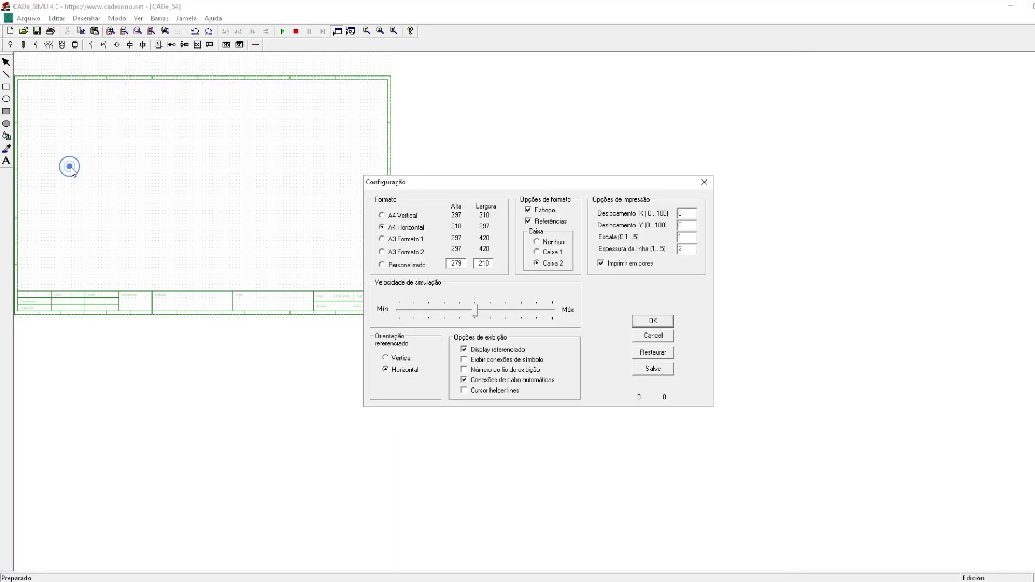
pyautogui.click(383, 239)
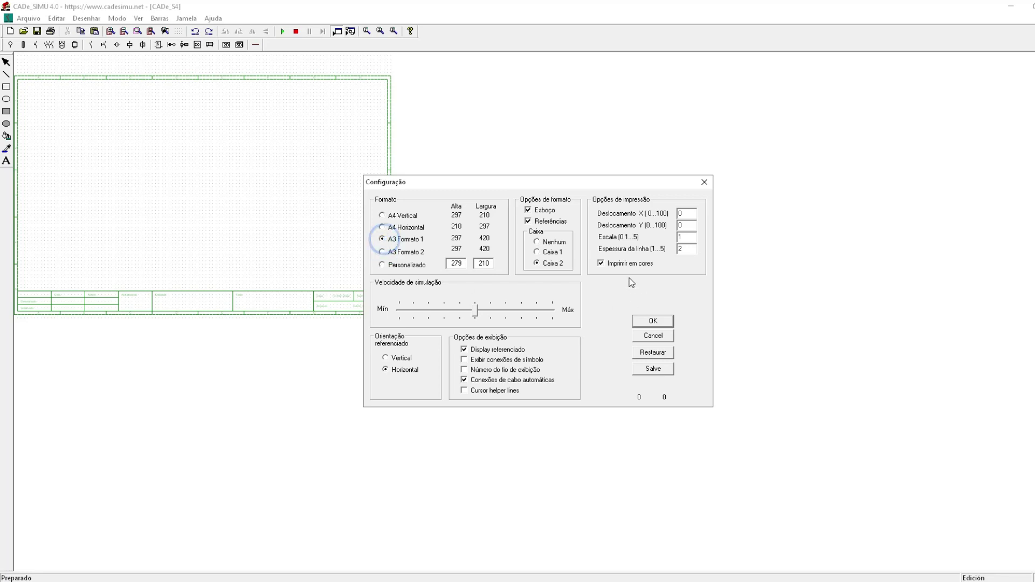
pyautogui.click(600, 263)
pyautogui.click(601, 263)
pyautogui.click(683, 250)
pyautogui.doubleClick(685, 249)
pyautogui.click(466, 392)
pyautogui.click(651, 321)
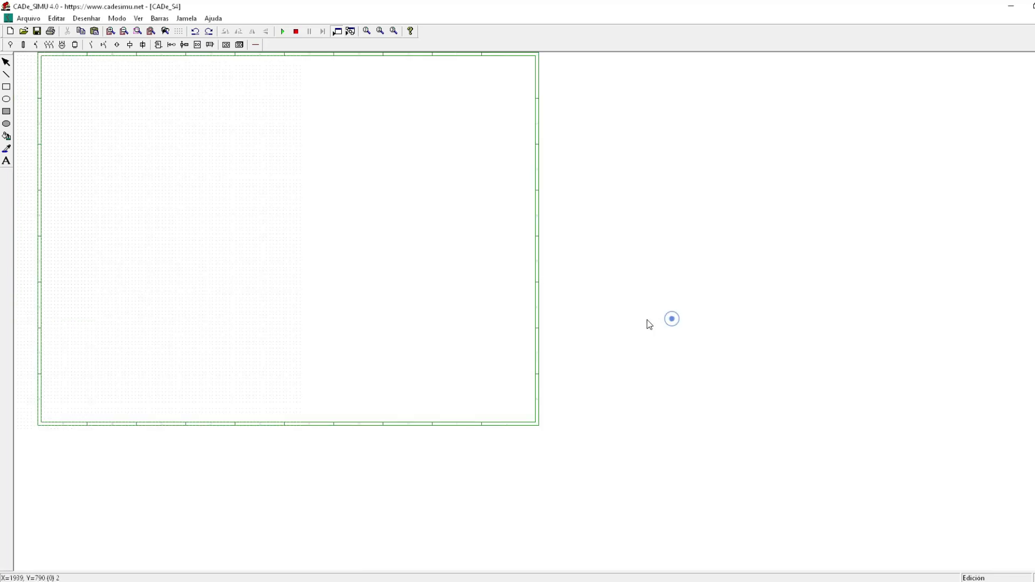
pyautogui.scroll(1, 280, 176)
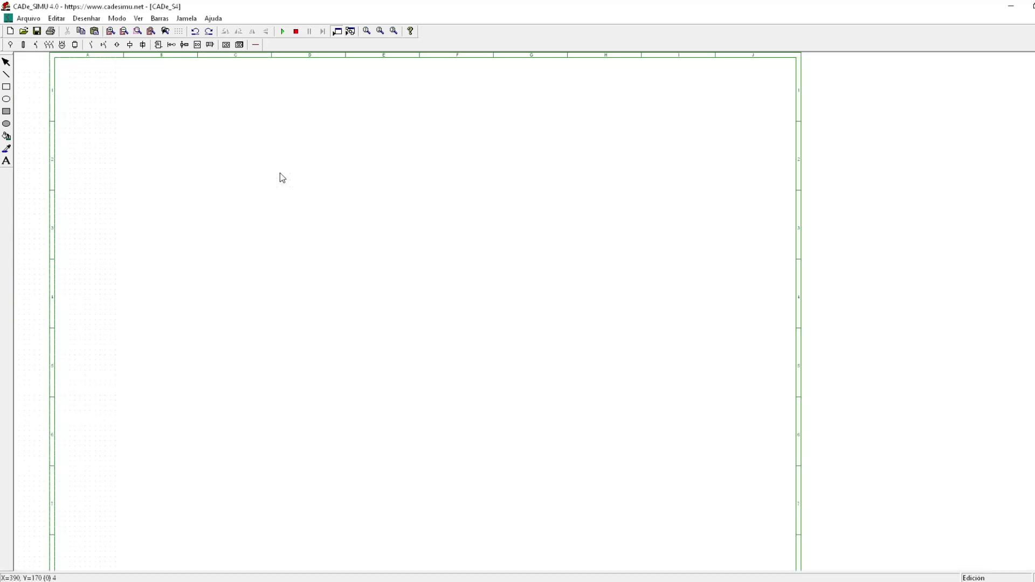
pyautogui.scroll(-1, 241, 156)
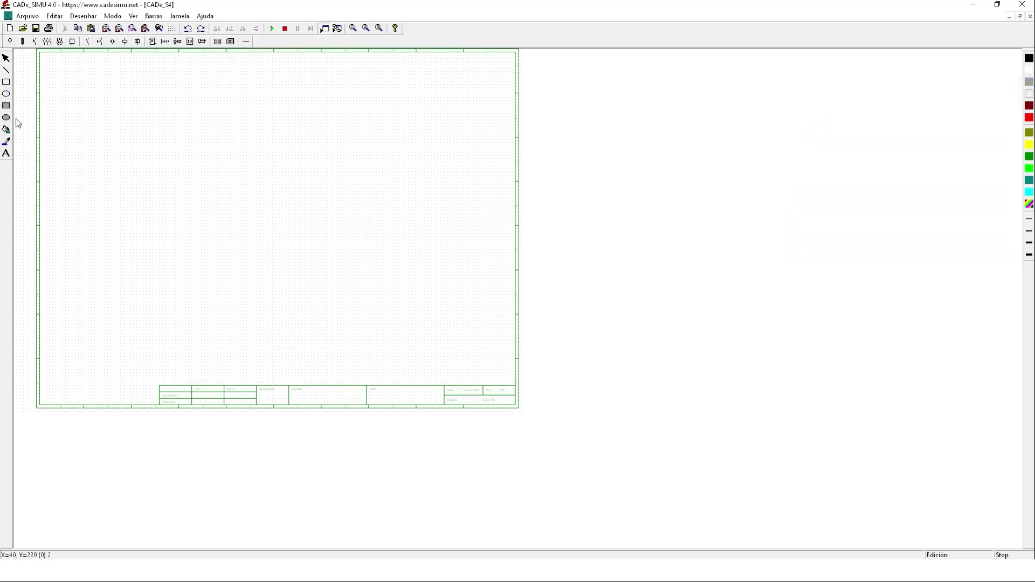
# - Draw a large grey filled rectangle as the panel door
pyautogui.click(6, 106)
pyautogui.moveTo(314, 75); pyautogui.dragTo(508, 360)
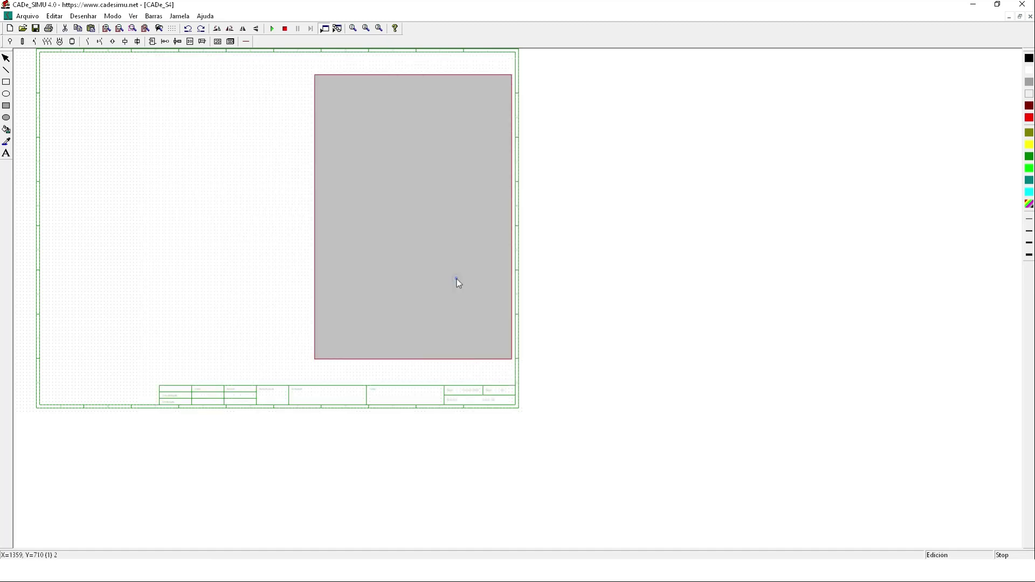
pyautogui.click(456, 280)
pyautogui.click(634, 265)
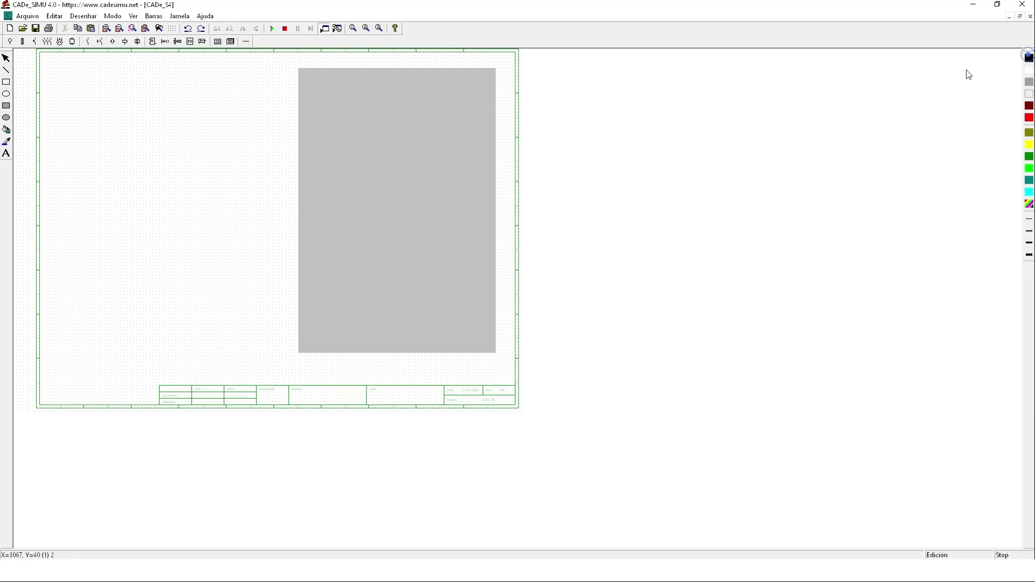
# - Outline the door's edge and draw an inner border rectangle inside it
pyautogui.click(6, 70)
pyautogui.moveTo(299, 70); pyautogui.dragTo(496, 354)
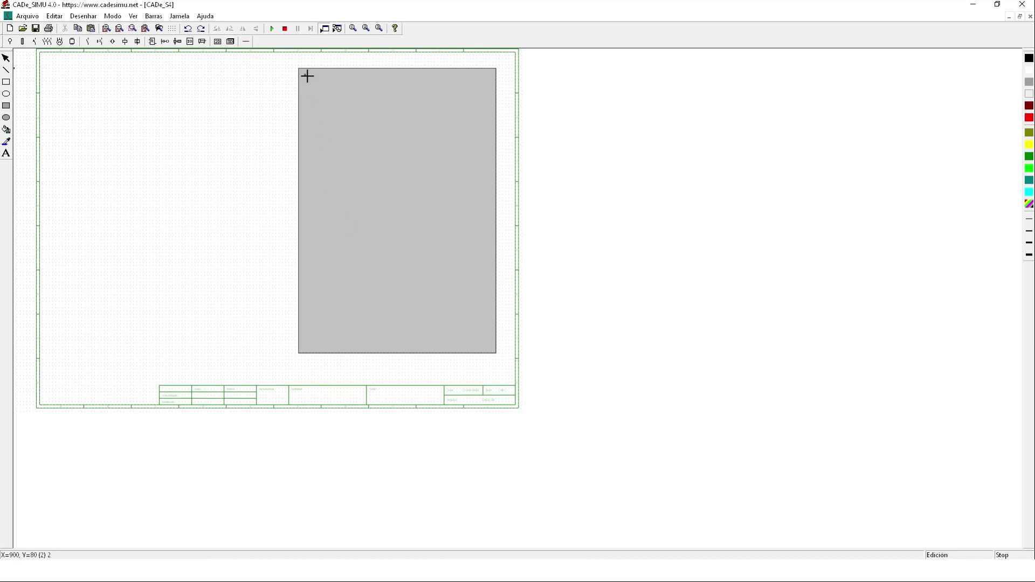
pyautogui.click(106, 28)
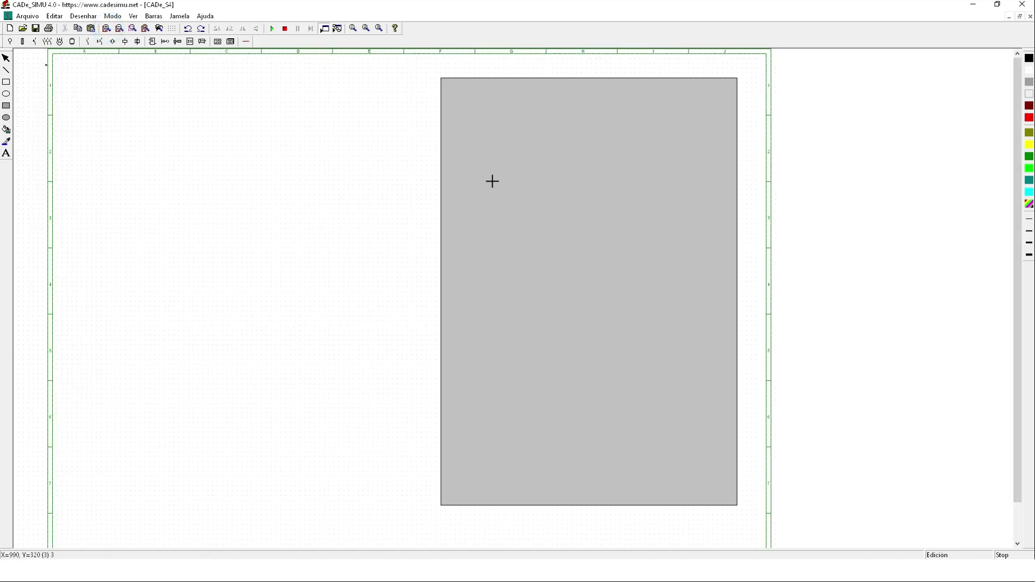
pyautogui.moveTo(448, 85); pyautogui.dragTo(734, 502)
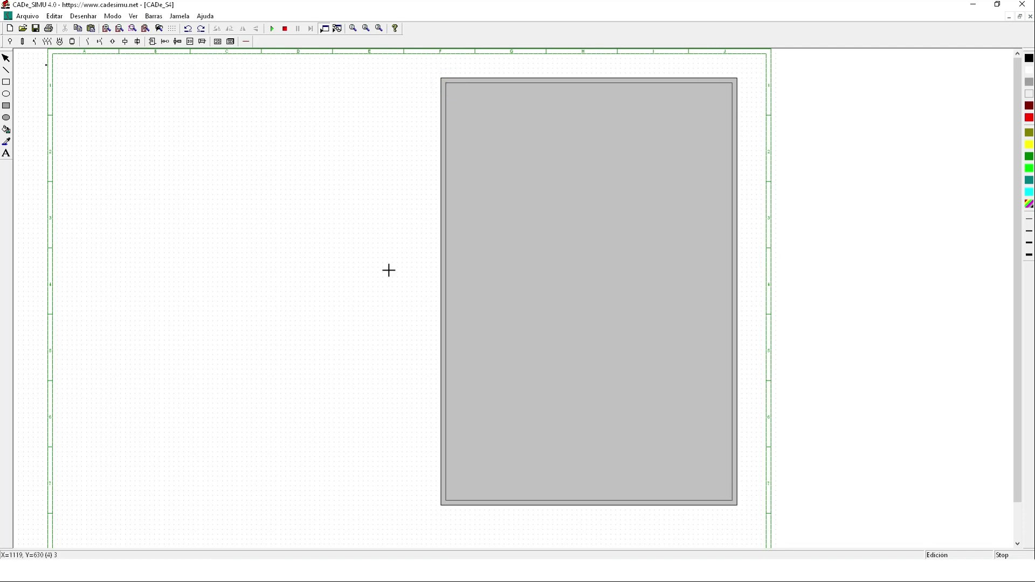
pyautogui.rightClick(341, 232)
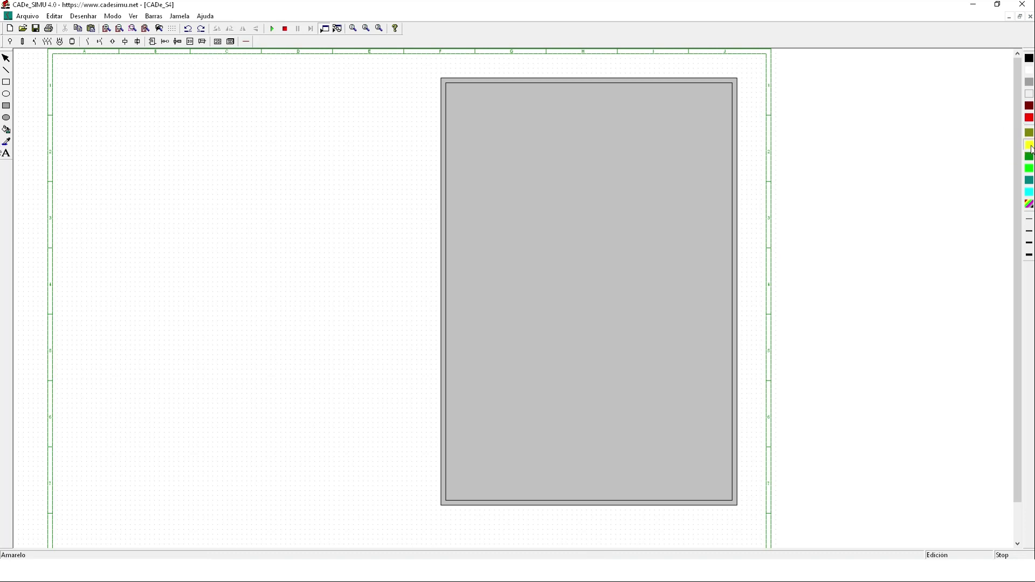
# - Draw the yellow and red lamp circles, then set the fill colour to light green
pyautogui.click(6, 116)
pyautogui.moveTo(208, 141); pyautogui.dragTo(238, 174)
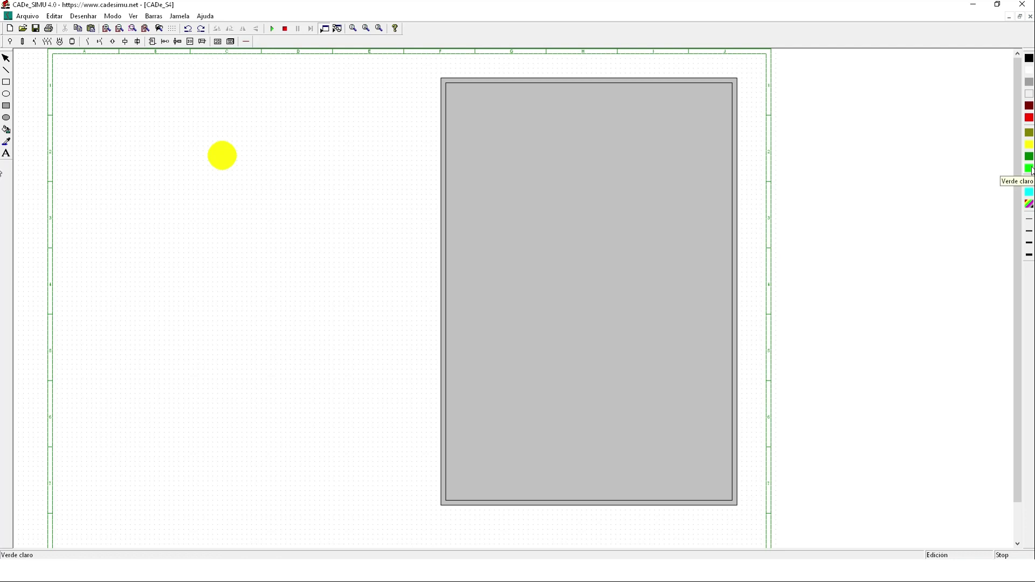
pyautogui.click(1029, 117)
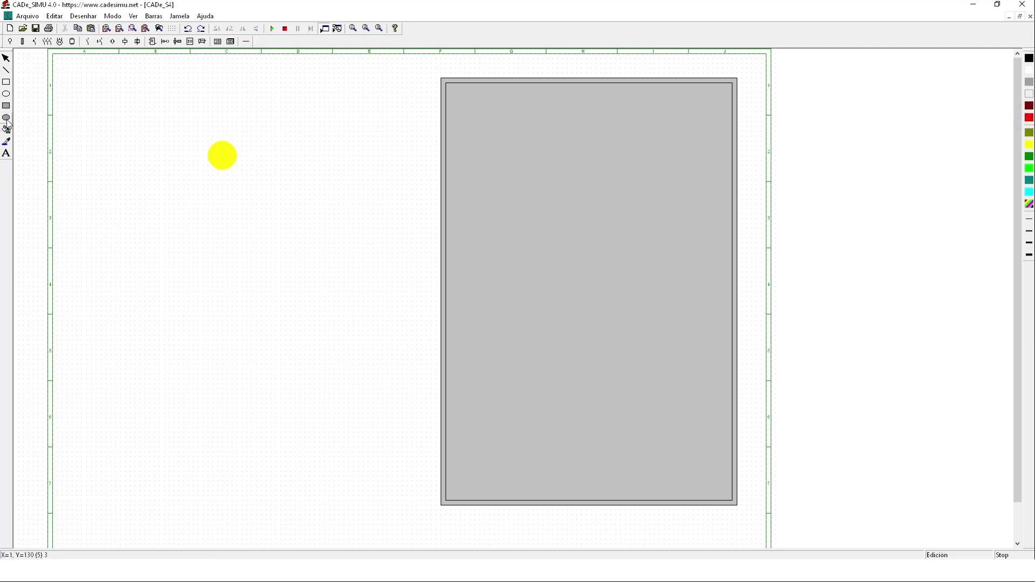
pyautogui.moveTo(248, 144); pyautogui.dragTo(276, 169)
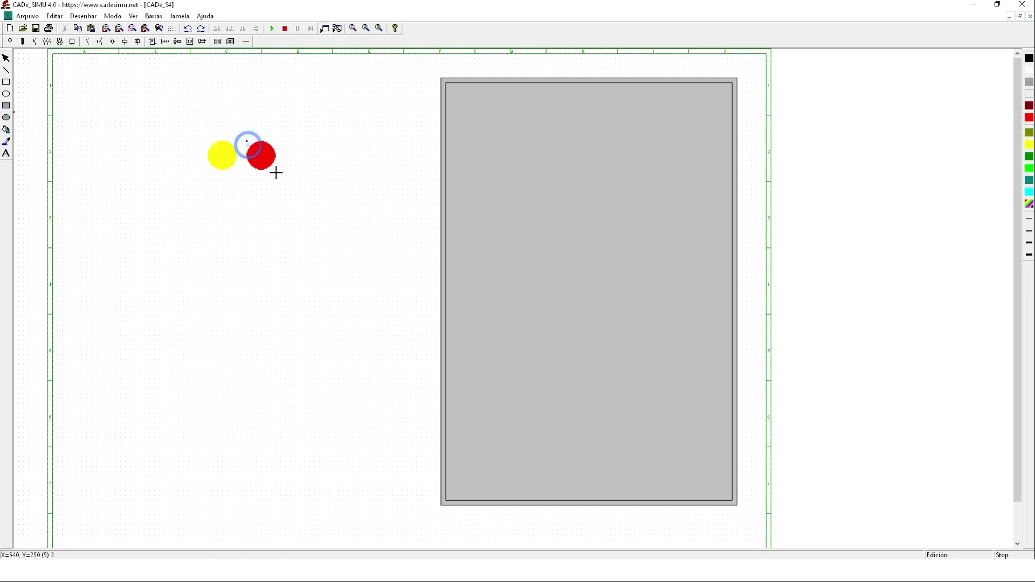
pyautogui.click(1029, 168)
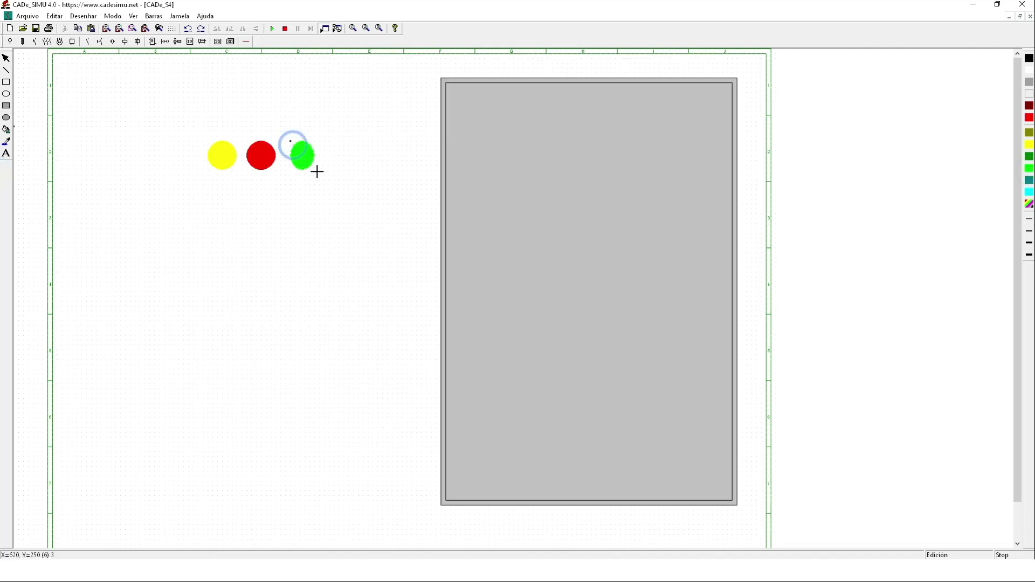
# - Arrange the yellow, red and green circles into one row
pyautogui.moveTo(256, 172)
pyautogui.mouseDown()
pyautogui.moveTo(179, 174)
pyautogui.moveTo(211, 220)
pyautogui.mouseUp()
pyautogui.moveTo(225, 157); pyautogui.dragTo(205, 156)
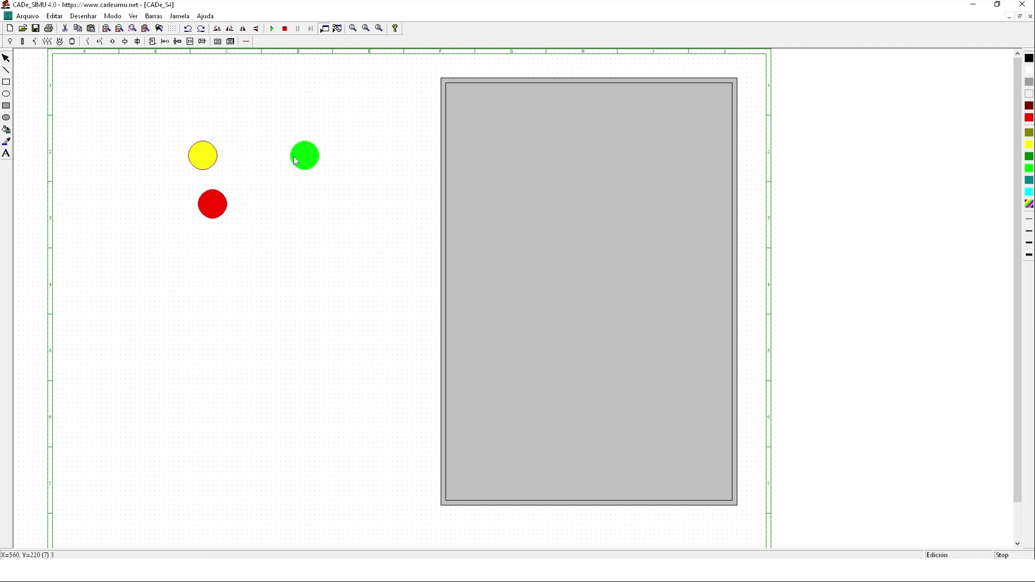
pyautogui.moveTo(222, 209); pyautogui.dragTo(255, 163)
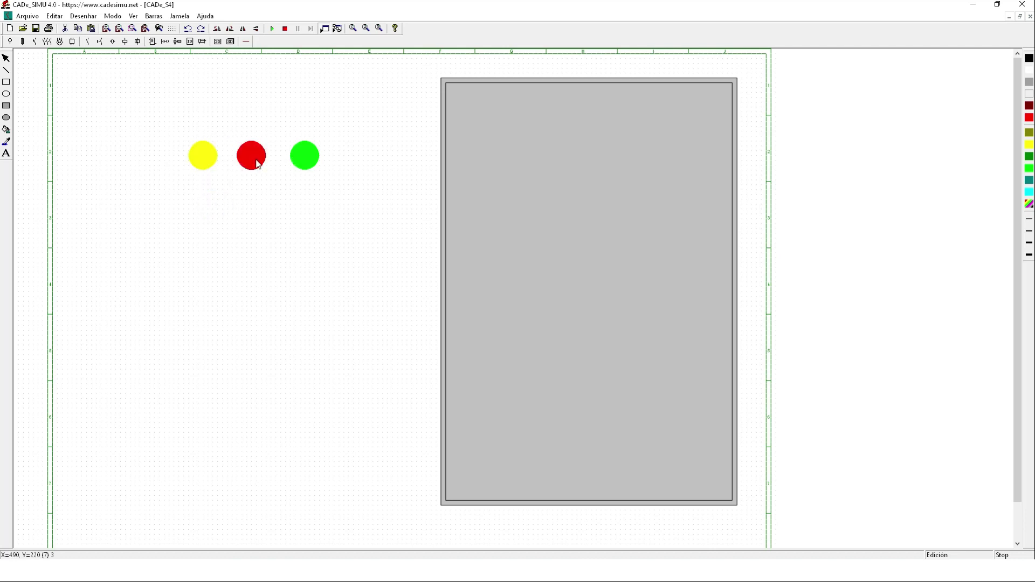
pyautogui.click(286, 224)
# - Give the yellow, red and green circles black outlines
pyautogui.click(191, 144)
pyautogui.click(240, 141)
pyautogui.click(295, 142)
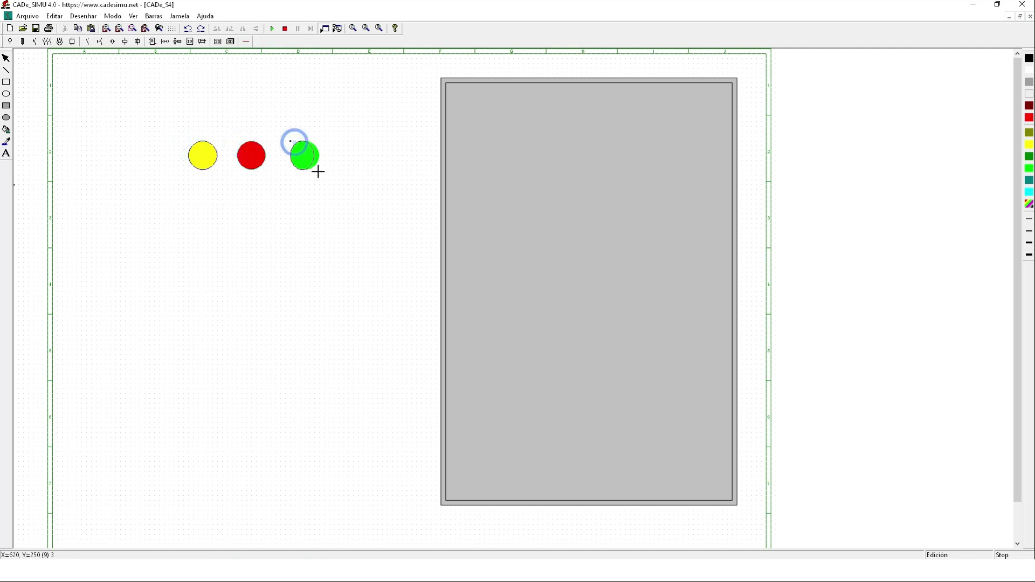
pyautogui.click(7, 120)
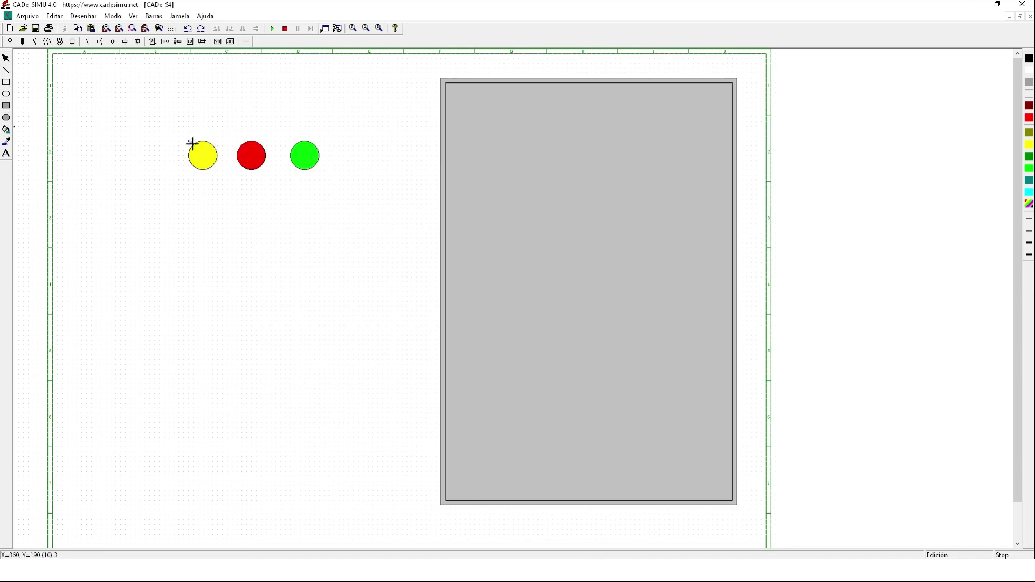
# - Cross the yellow, red and green lamps with diagonal X marks
pyautogui.moveTo(192, 143)
pyautogui.mouseDown()
pyautogui.moveTo(218, 171)
pyautogui.moveTo(218, 143)
pyautogui.moveTo(266, 170)
pyautogui.moveTo(266, 141)
pyautogui.mouseUp()
pyautogui.moveTo(291, 142); pyautogui.dragTo(320, 171)
pyautogui.moveTo(290, 171); pyautogui.dragTo(320, 142)
# - Frame the lamps with two dividers, a top line and an enclosing box
pyautogui.click(5, 80)
pyautogui.moveTo(230, 129); pyautogui.dragTo(230, 184)
pyautogui.moveTo(282, 129); pyautogui.dragTo(281, 184)
pyautogui.click(6, 69)
pyautogui.moveTo(178, 130); pyautogui.dragTo(322, 131)
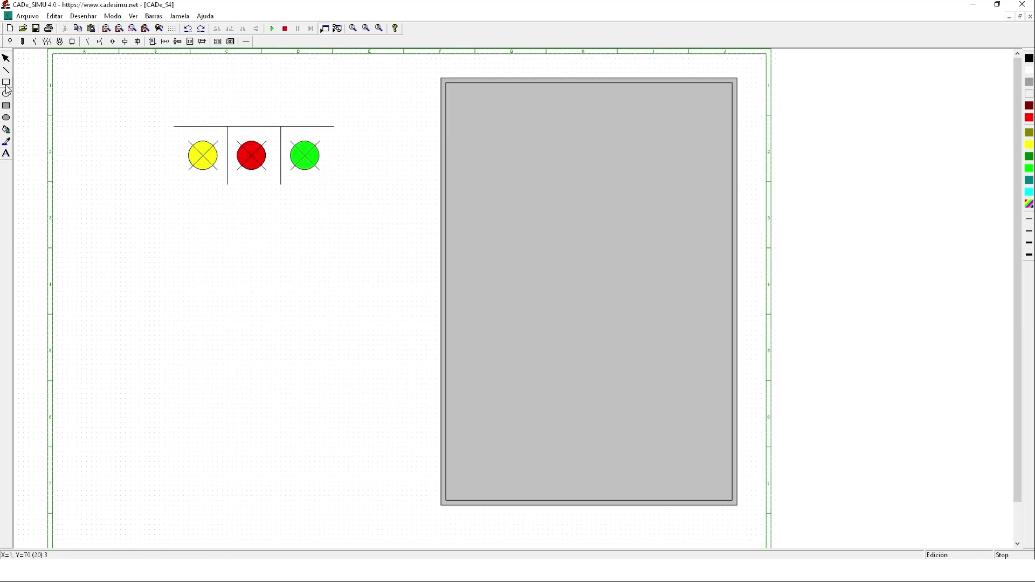
pyautogui.moveTo(175, 78); pyautogui.dragTo(336, 188)
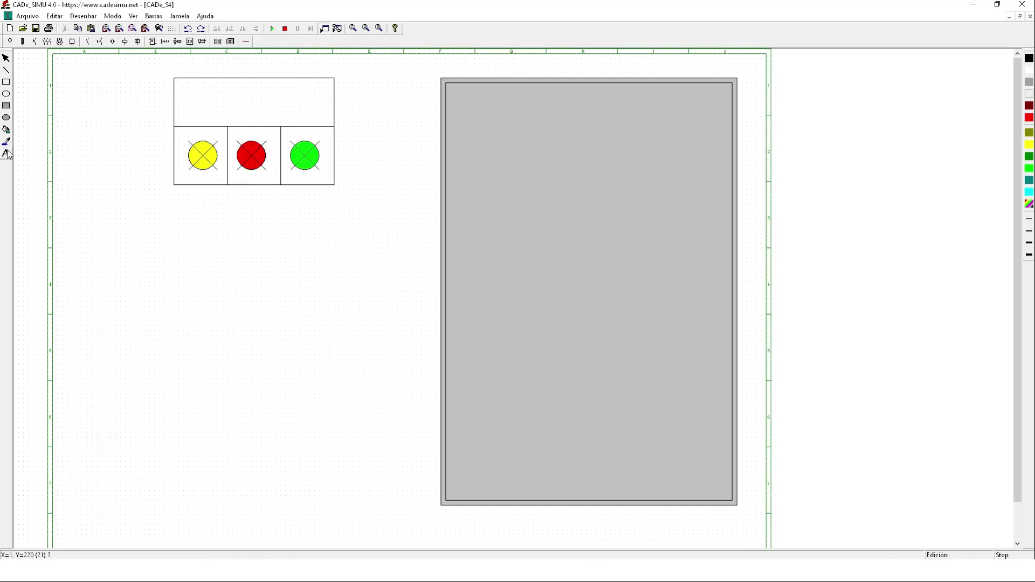
# - Save the drawing as 'layout'
pyautogui.click(48, 28)
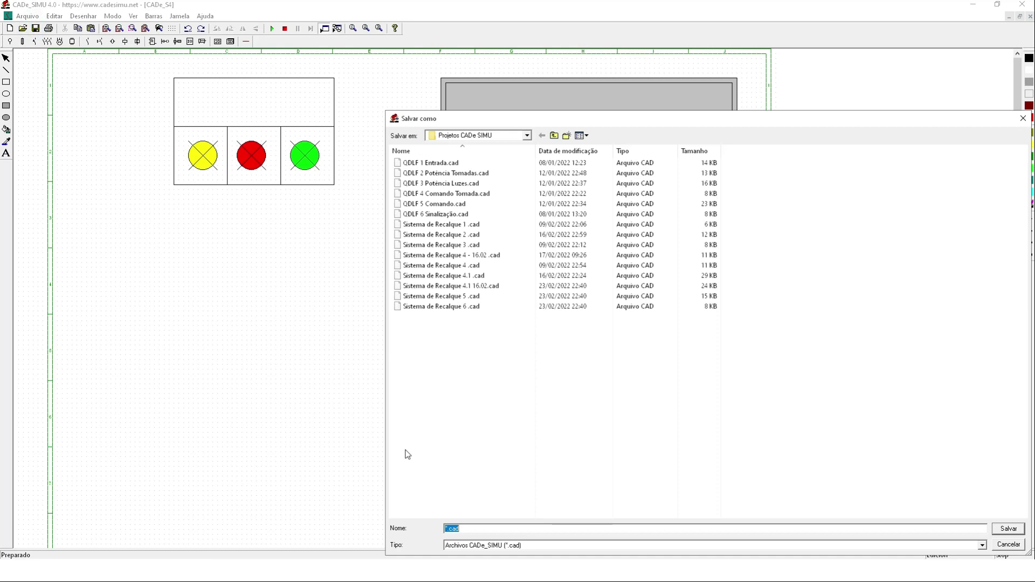
pyautogui.write('layou')
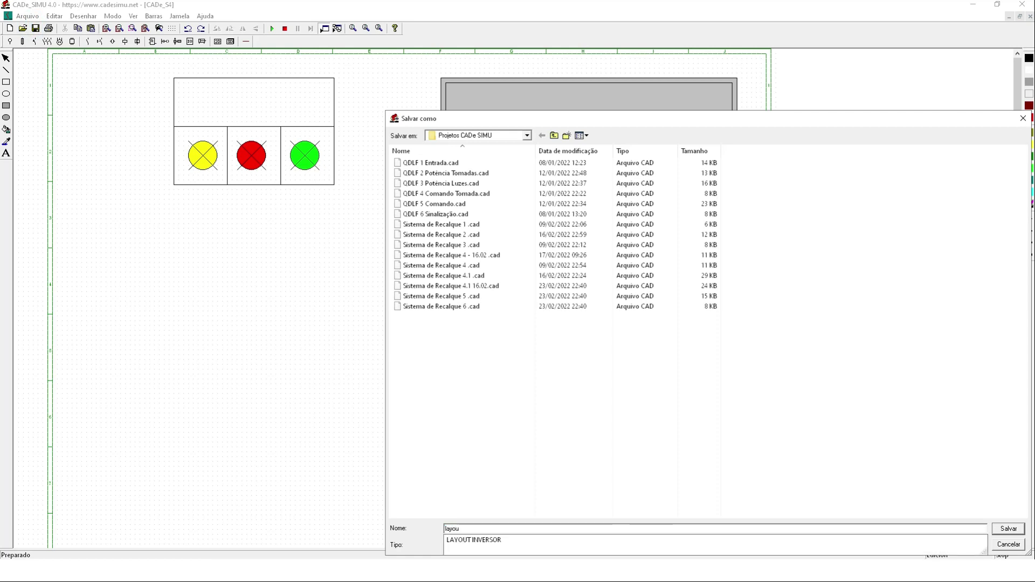
pyautogui.write('t')
pyautogui.press('Return')
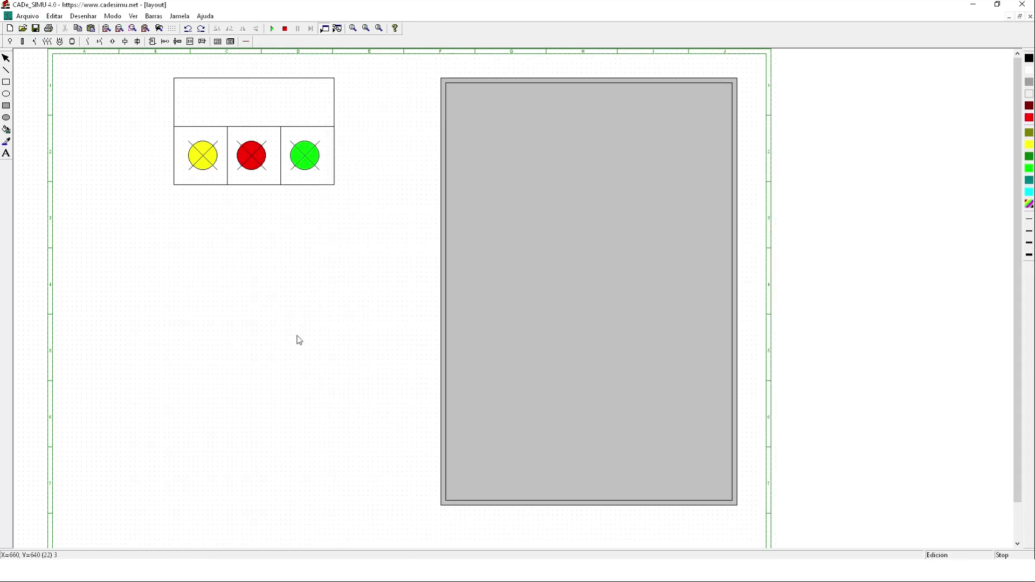
# - Box-select the lamp plate and move it slightly lower
pyautogui.click(232, 263)
pyautogui.moveTo(166, 75); pyautogui.dragTo(351, 222)
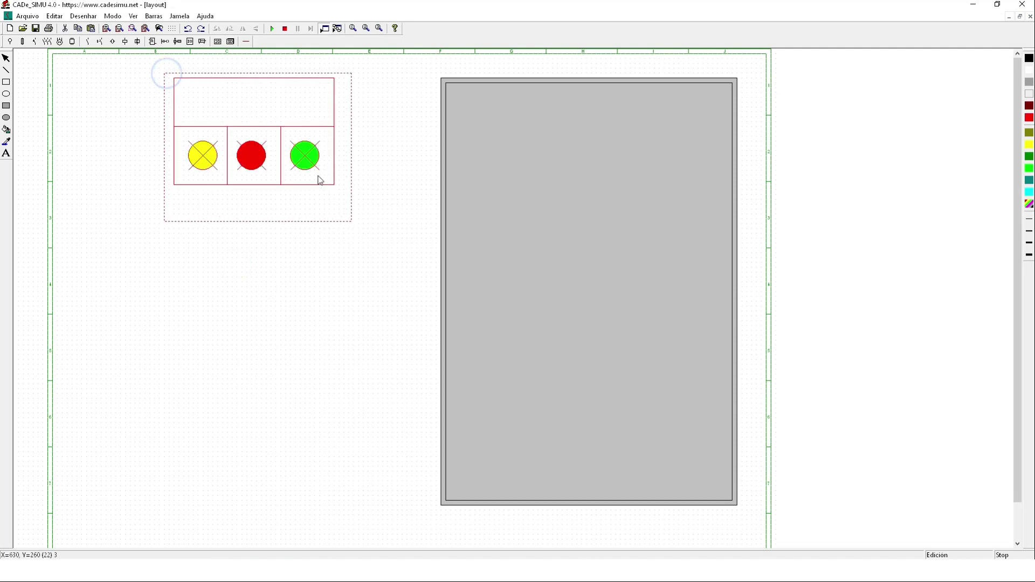
pyautogui.moveTo(316, 171); pyautogui.dragTo(321, 215)
pyautogui.click(275, 411)
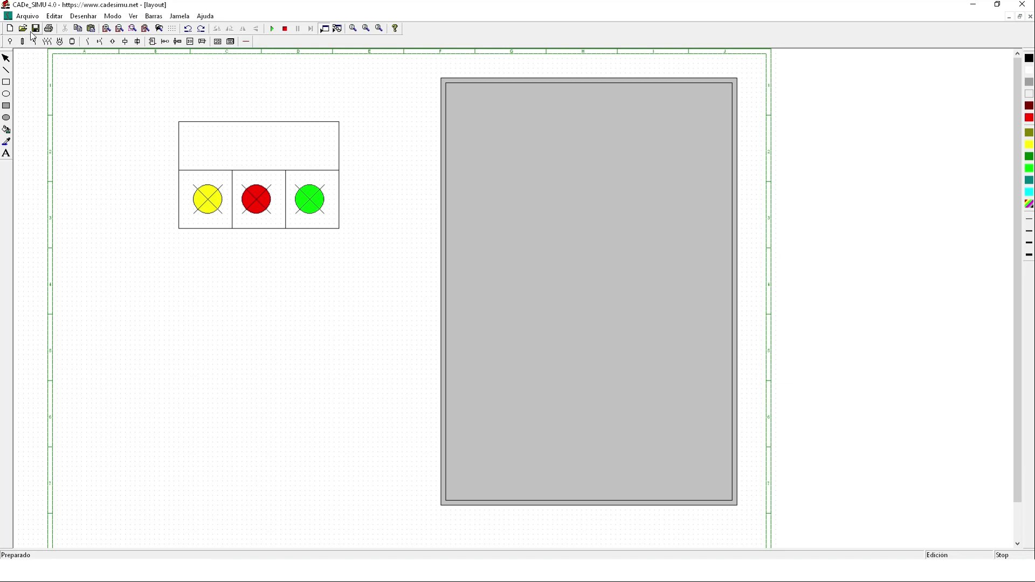
# - Place 'Presença de tensão' in a larger font in the plate's top box
pyautogui.click(6, 153)
pyautogui.click(539, 289)
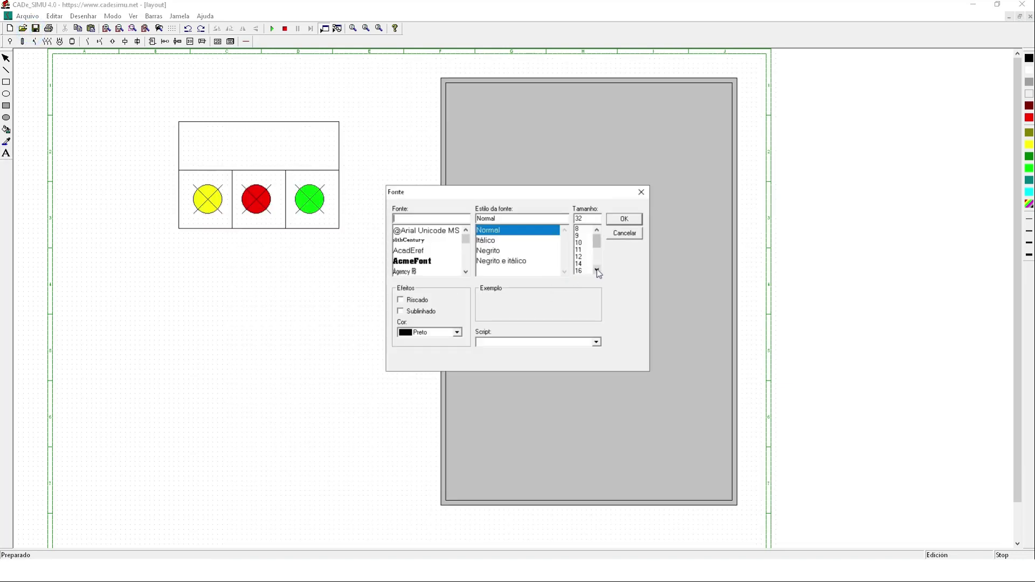
pyautogui.click(597, 270)
pyautogui.click(580, 268)
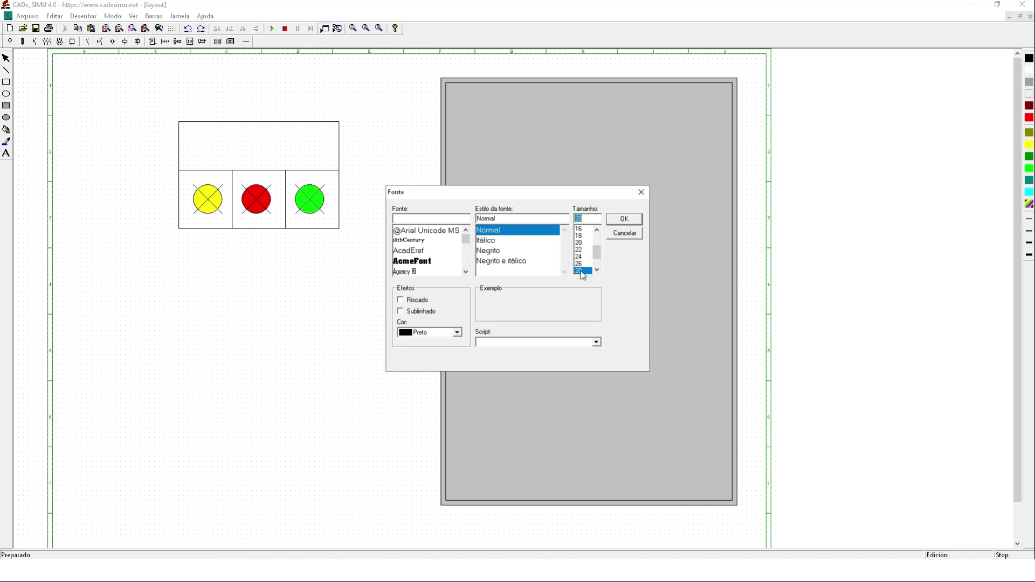
pyautogui.click(618, 221)
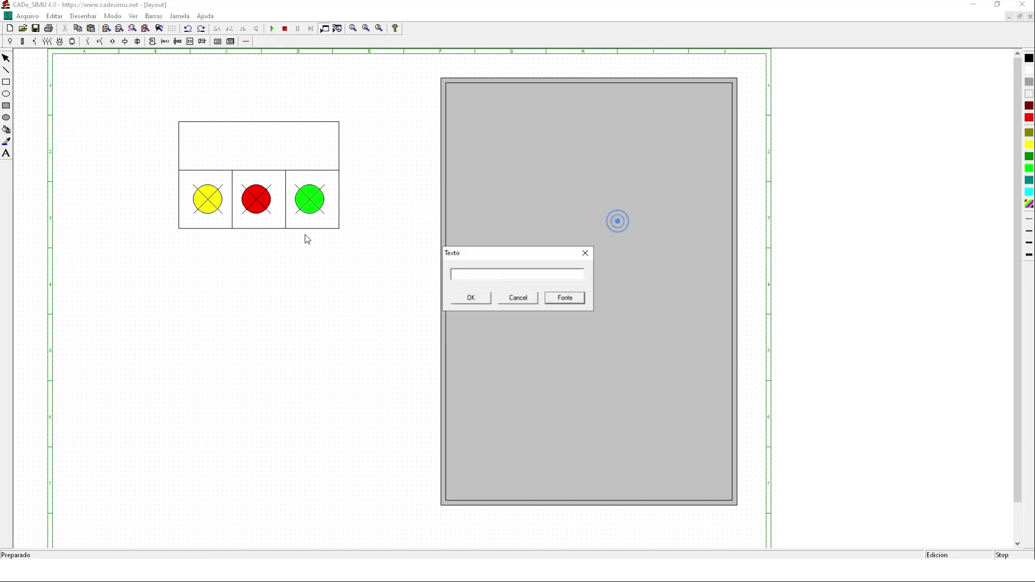
pyautogui.click(486, 277)
pyautogui.write('Presença de tensão')
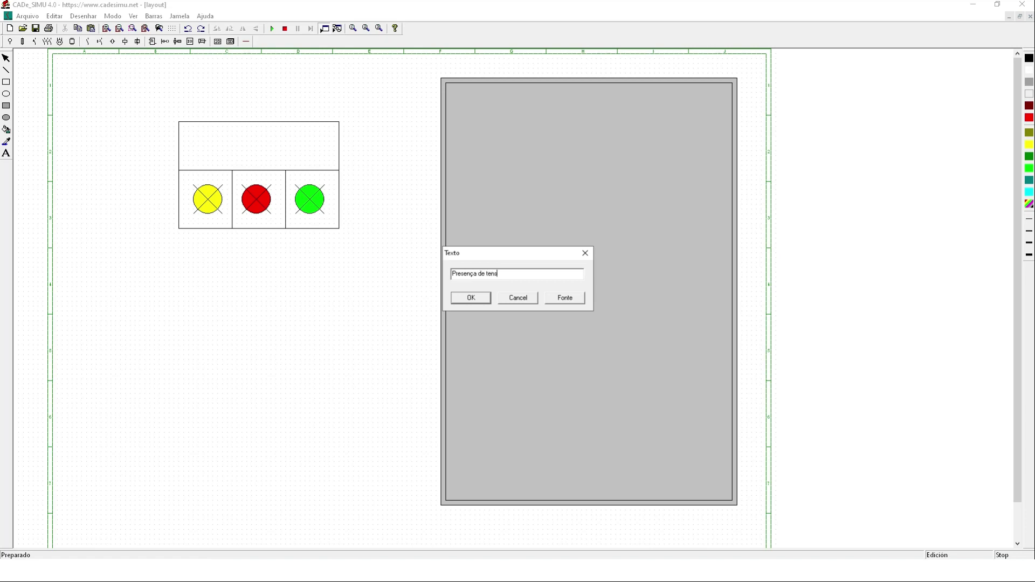
pyautogui.press('Return')
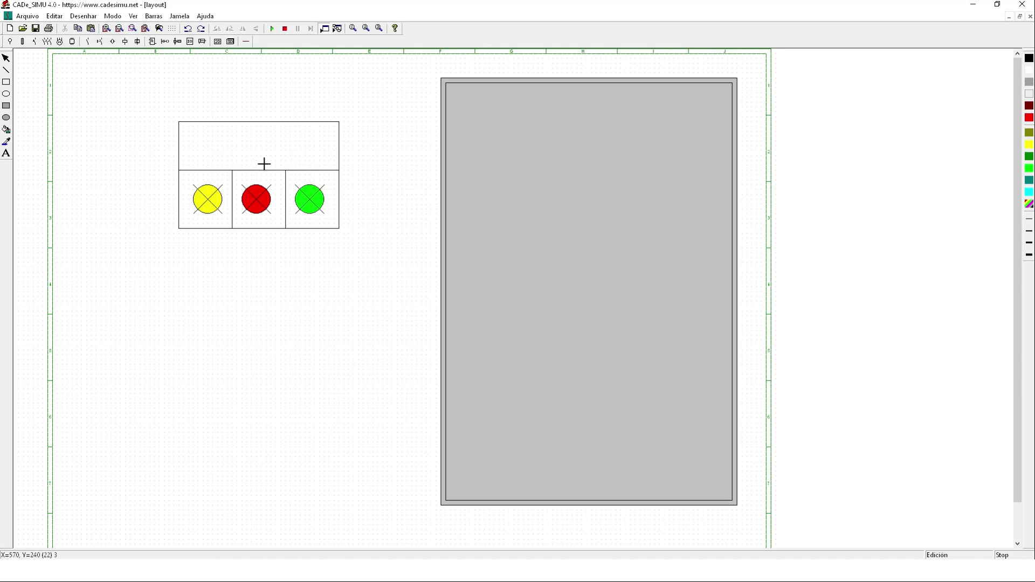
pyautogui.click(195, 138)
pyautogui.click(222, 141)
pyautogui.click(255, 94)
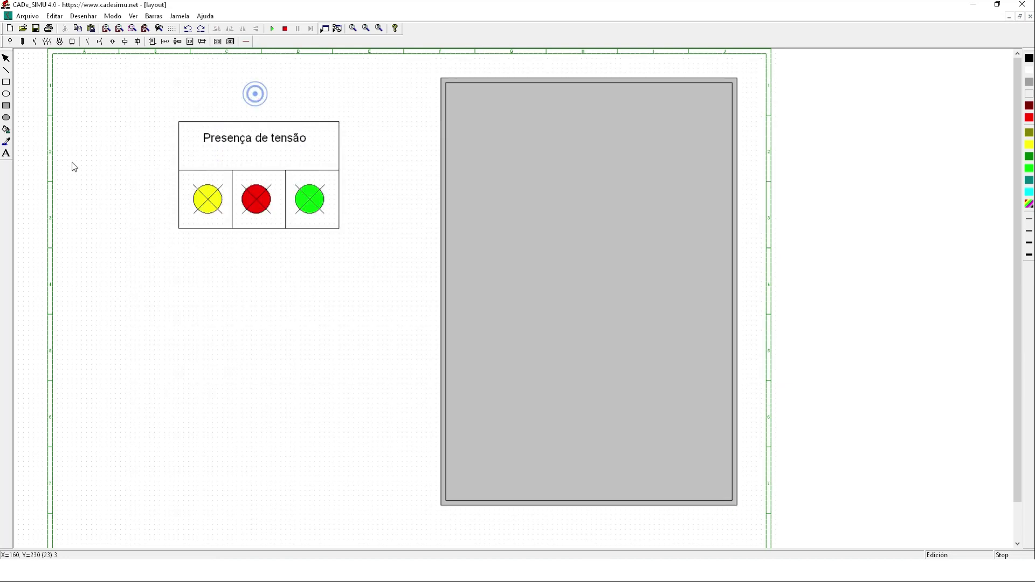
# - Add 'Sistema Trifásico' beneath the title and align both lines in the box
pyautogui.click(11, 155)
pyautogui.write('Sistema Trifásico')
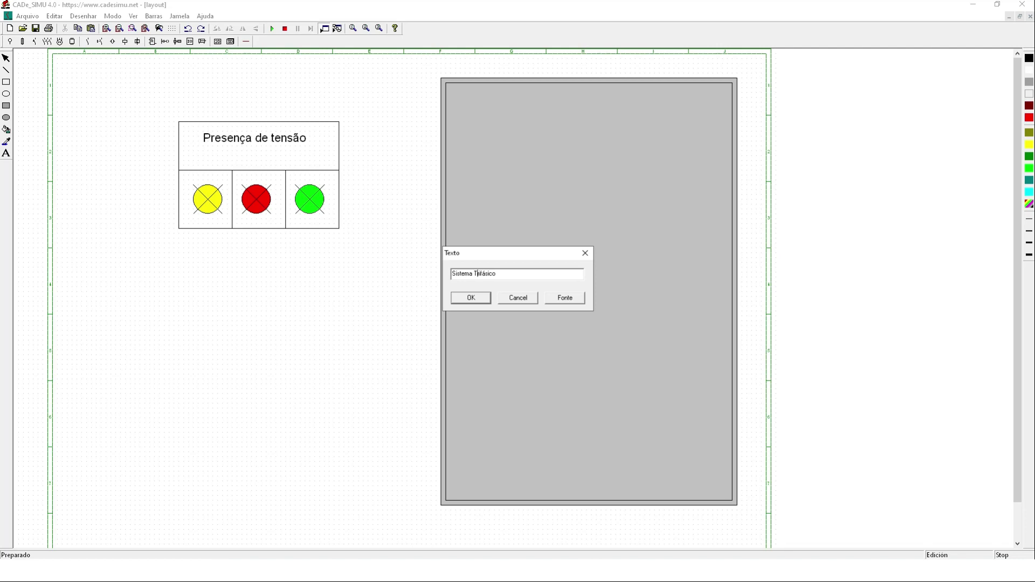
pyautogui.press('Return')
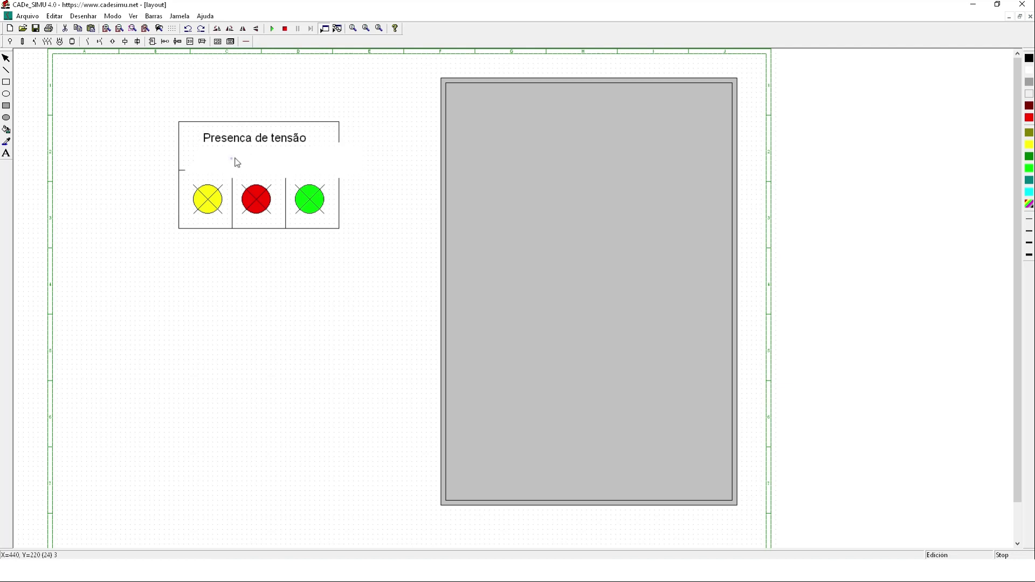
pyautogui.click(231, 157)
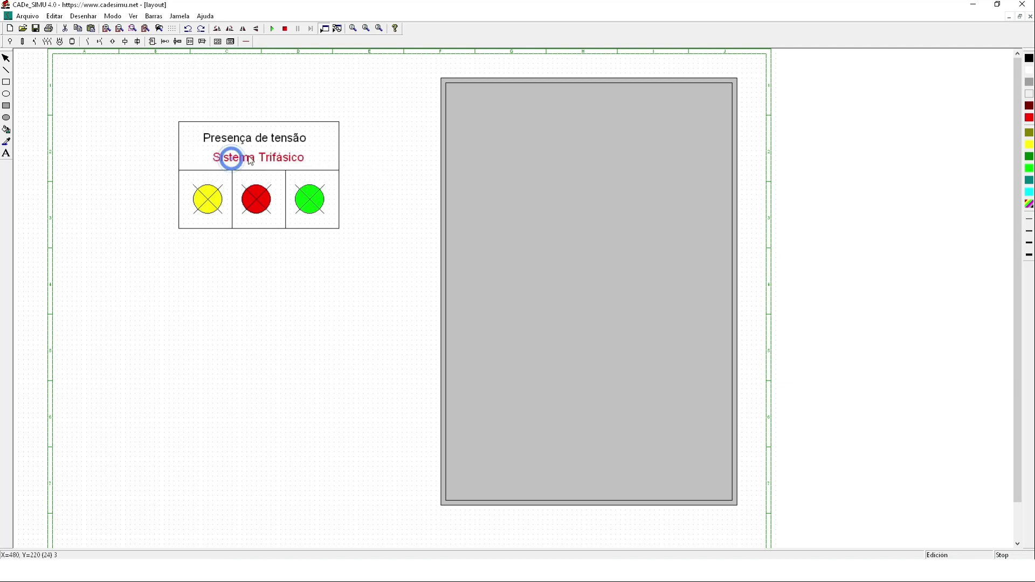
pyautogui.click(397, 102)
pyautogui.click(271, 139)
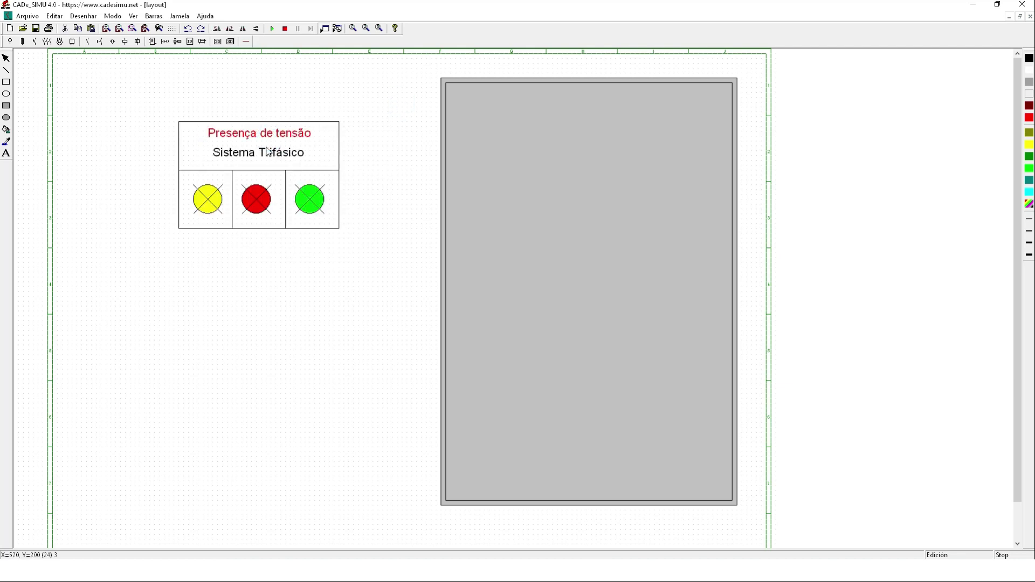
pyautogui.moveTo(267, 153); pyautogui.dragTo(267, 148)
pyautogui.click(288, 95)
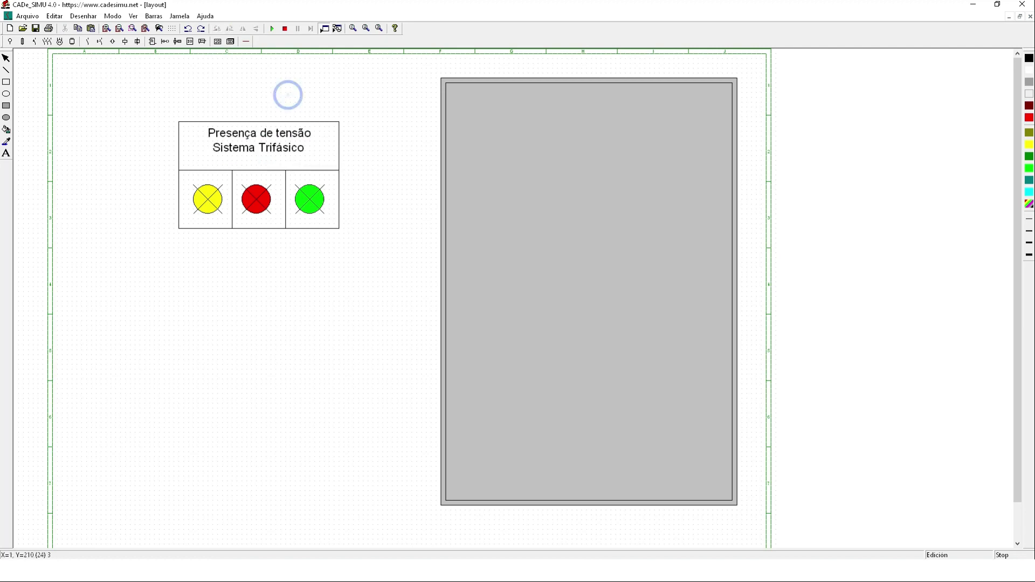
pyautogui.click(6, 70)
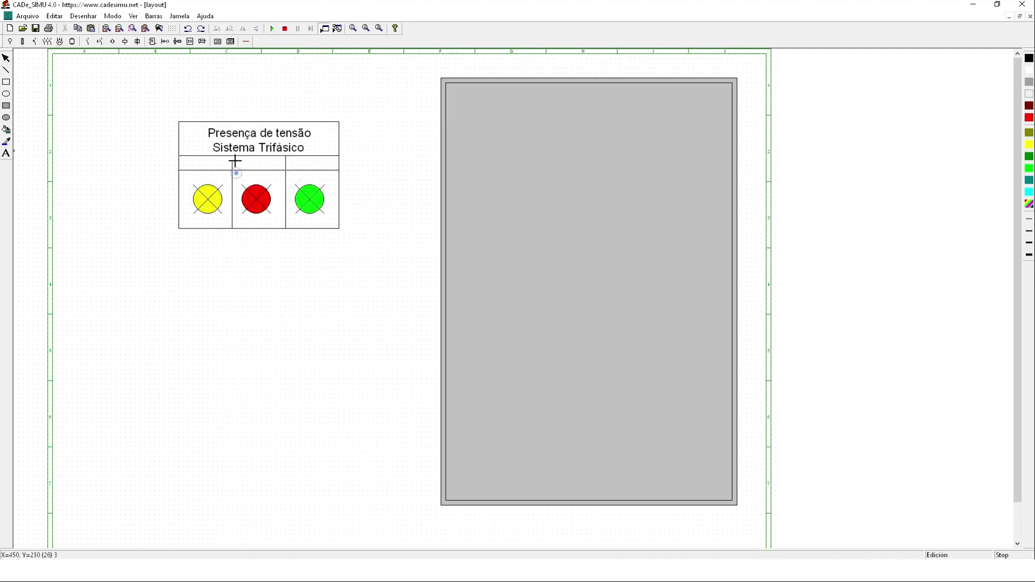
# - Split the row above the lamps into cells and label the first cell L1
pyautogui.moveTo(236, 172); pyautogui.dragTo(234, 156)
pyautogui.click(7, 153)
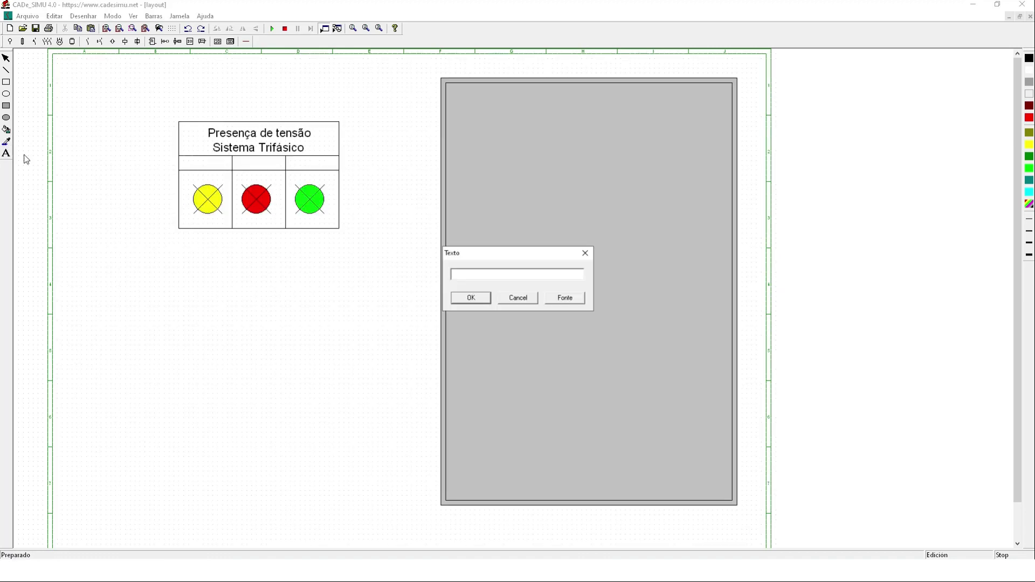
pyautogui.write('L1')
pyautogui.press('Return')
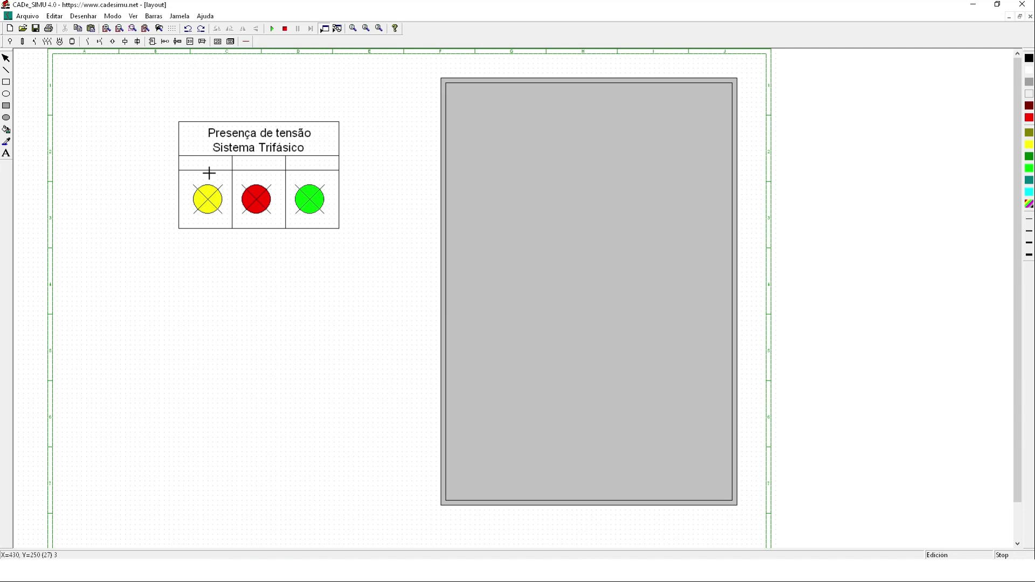
pyautogui.click(204, 164)
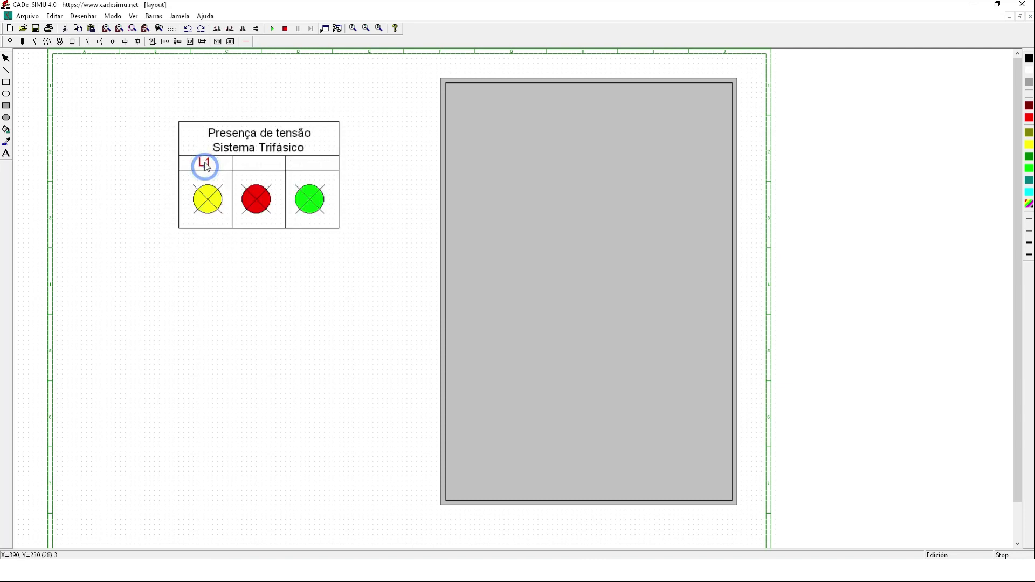
pyautogui.click(572, 298)
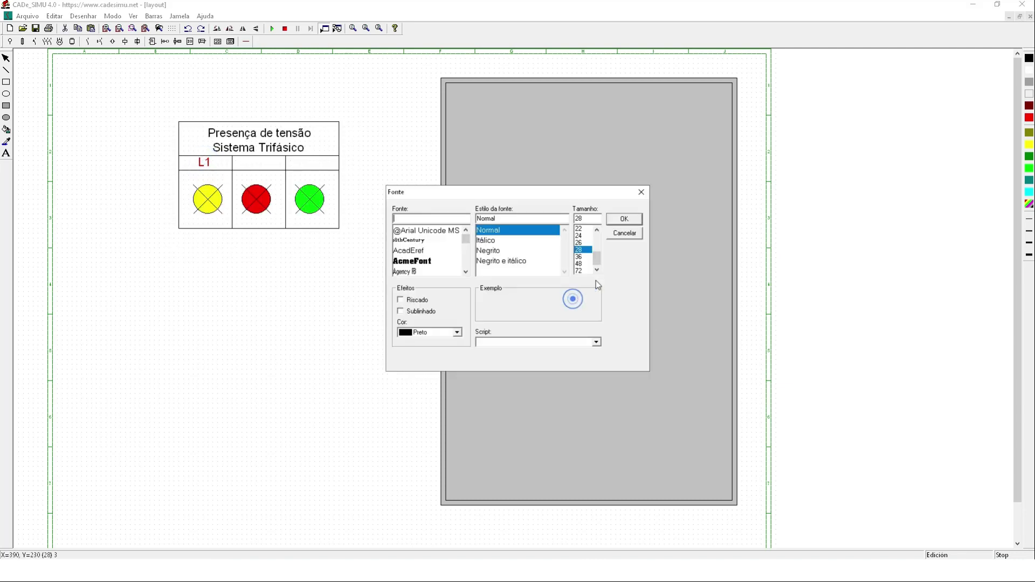
pyautogui.click(580, 242)
pyautogui.click(624, 219)
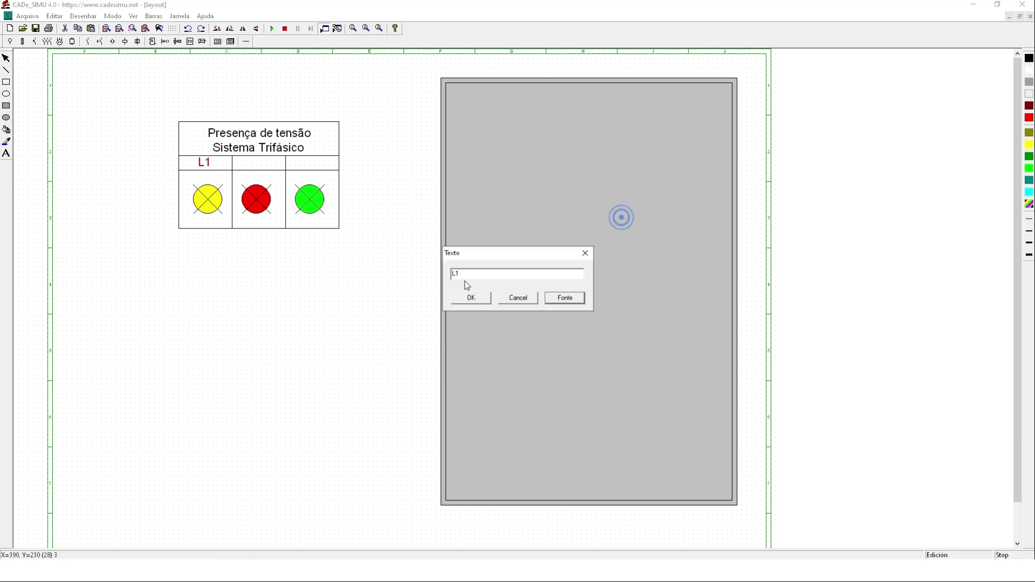
pyautogui.click(471, 297)
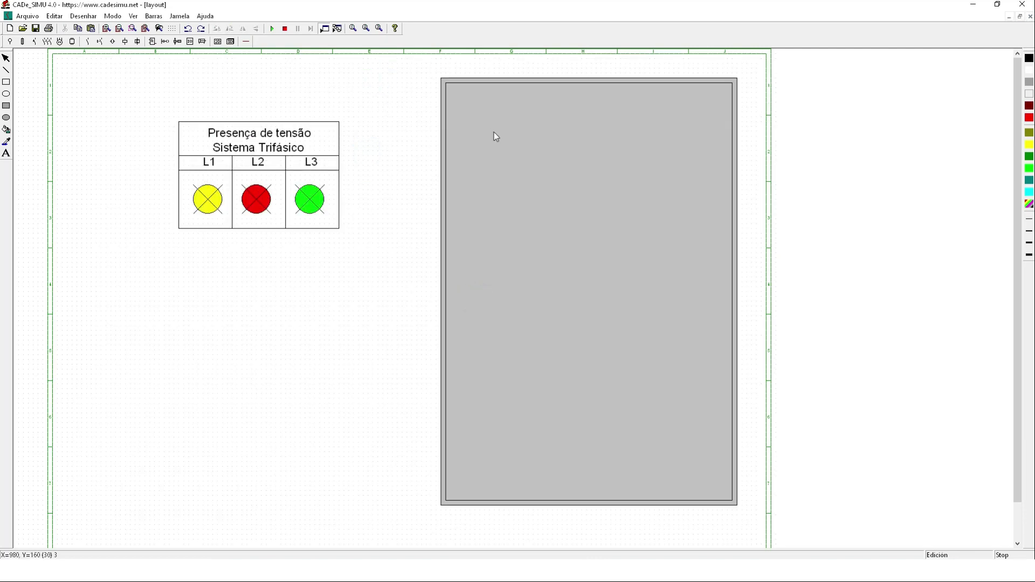
# - Trial-move the lamp table onto the grey panel, move it back, and save
pyautogui.moveTo(166, 111); pyautogui.dragTo(351, 251)
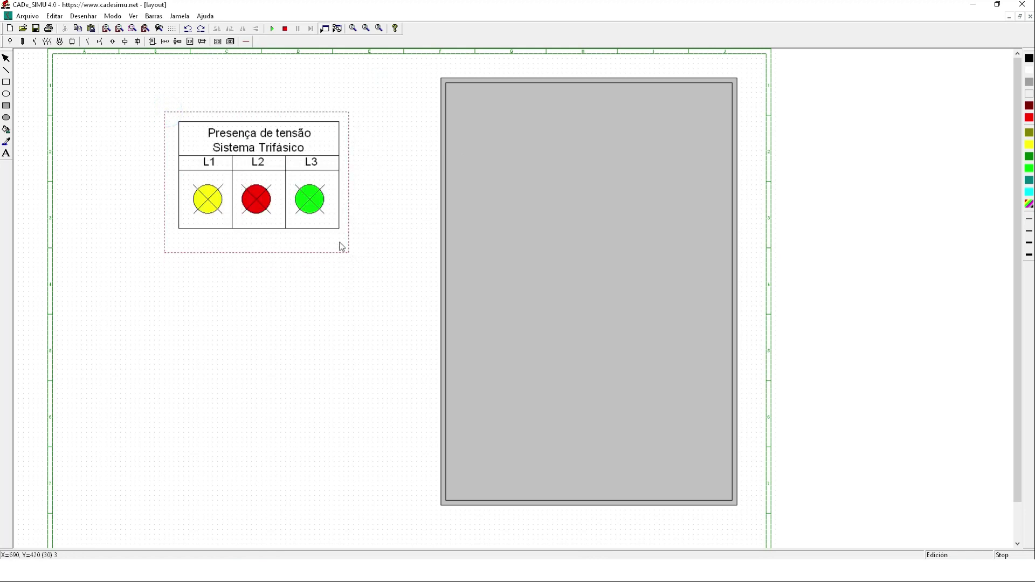
pyautogui.moveTo(311, 208); pyautogui.dragTo(624, 193)
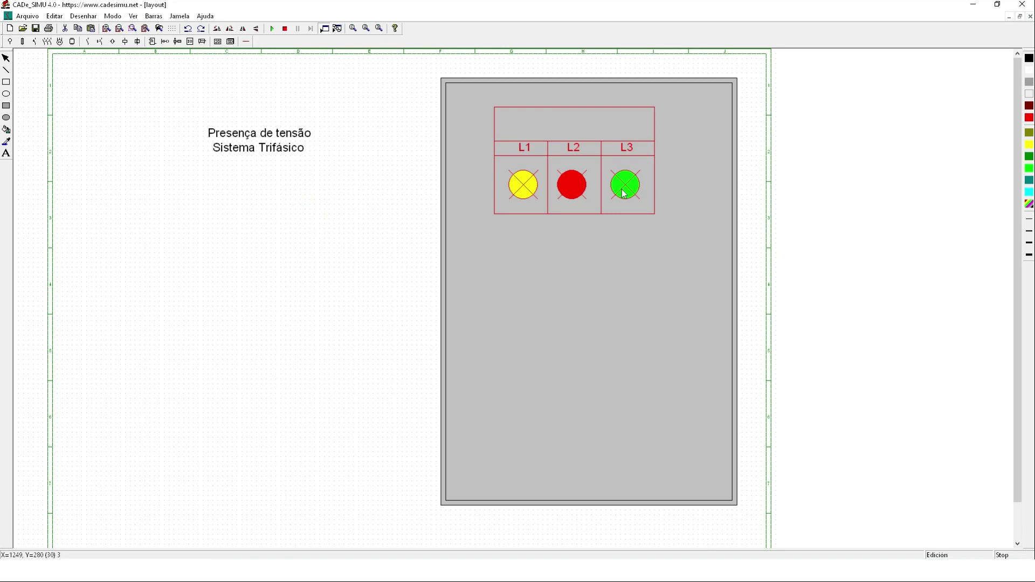
pyautogui.moveTo(624, 193); pyautogui.dragTo(309, 208)
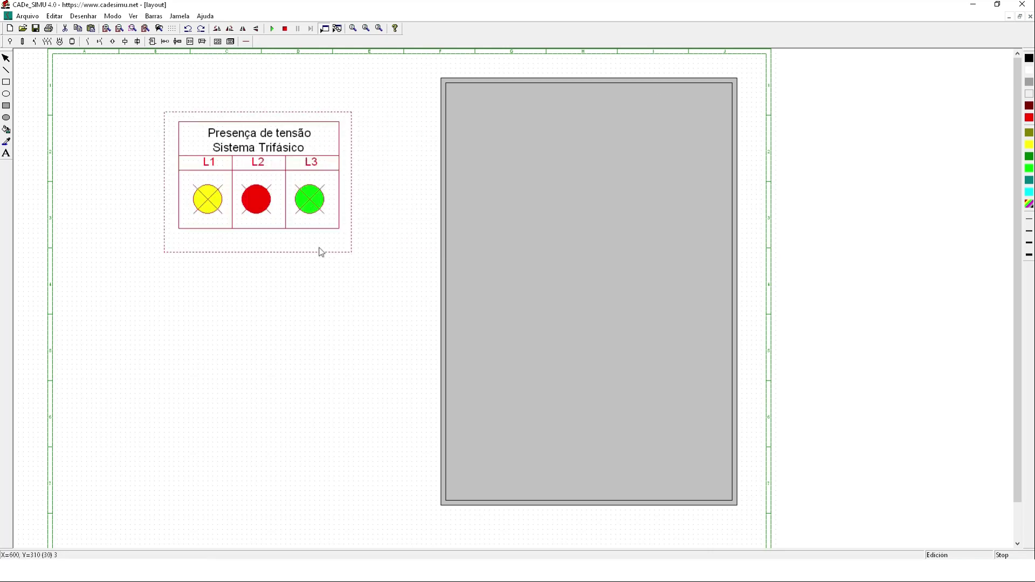
pyautogui.click(372, 369)
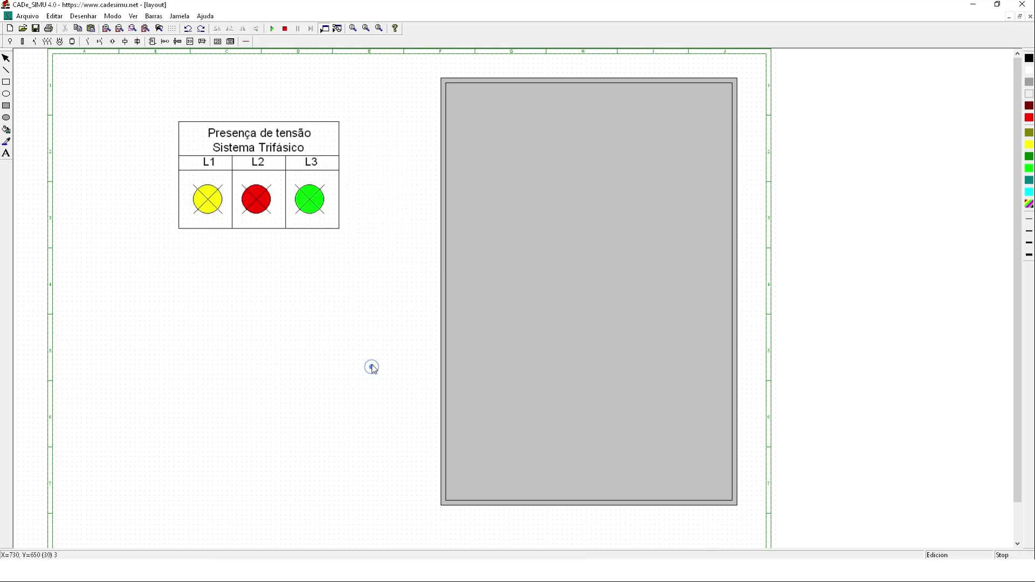
pyautogui.click(37, 30)
# - Draw a white filled rectangle sized like the lamp table and move it onto the panel
pyautogui.click(335, 100)
pyautogui.click(8, 107)
pyautogui.moveTo(180, 125); pyautogui.dragTo(343, 235)
pyautogui.moveTo(283, 209)
pyautogui.mouseDown()
pyautogui.moveTo(616, 189)
pyautogui.moveTo(611, 210)
pyautogui.mouseUp()
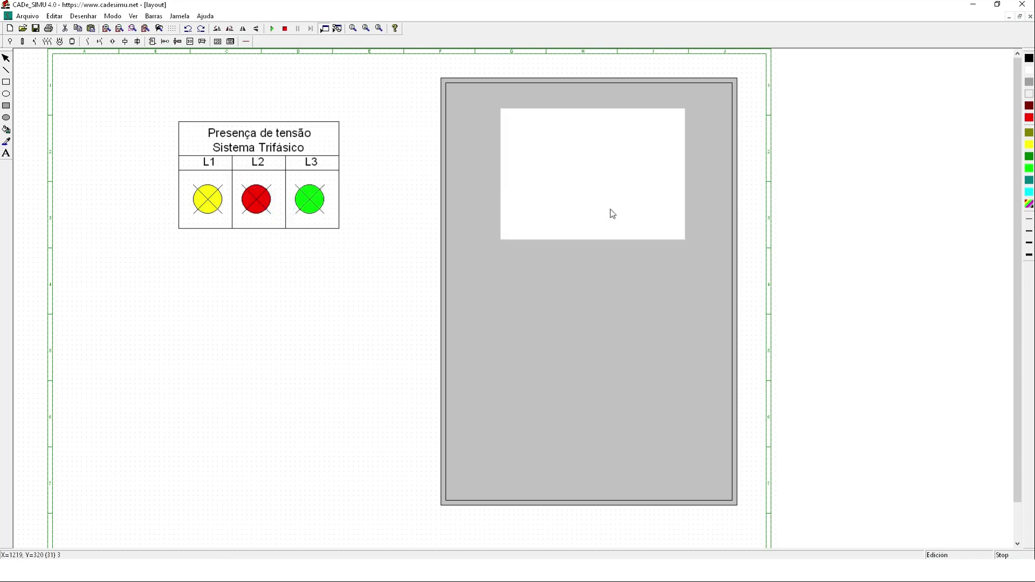
# - Copy the lamp table and move the duplicate onto the white plate
pyautogui.click(376, 319)
pyautogui.moveTo(165, 103); pyautogui.dragTo(349, 257)
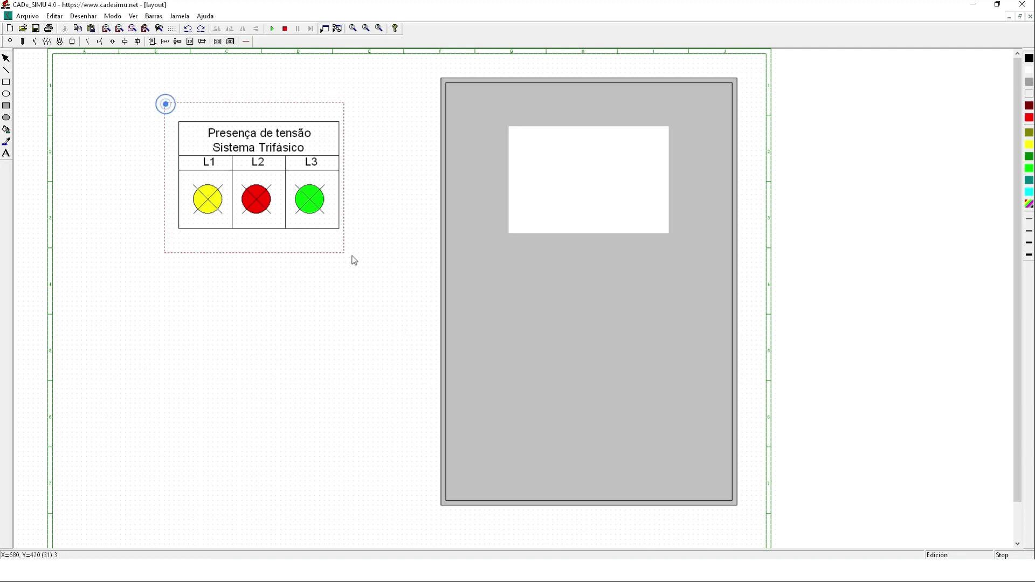
pyautogui.hotkey('ctrl', 'c')
pyautogui.hotkey('ctrl', 'v')
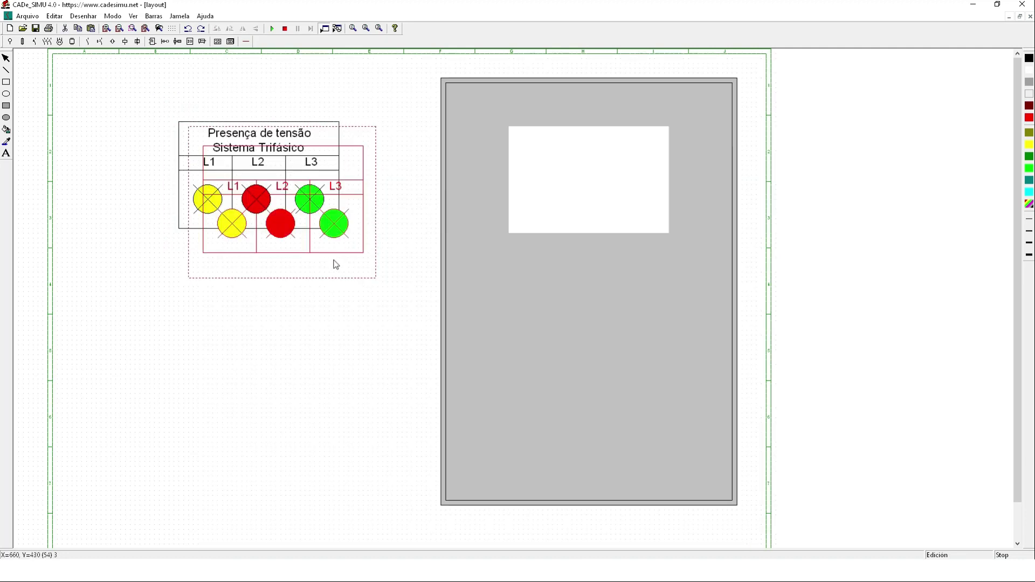
pyautogui.moveTo(285, 232)
pyautogui.mouseDown()
pyautogui.moveTo(579, 216)
pyautogui.moveTo(578, 206)
pyautogui.mouseUp()
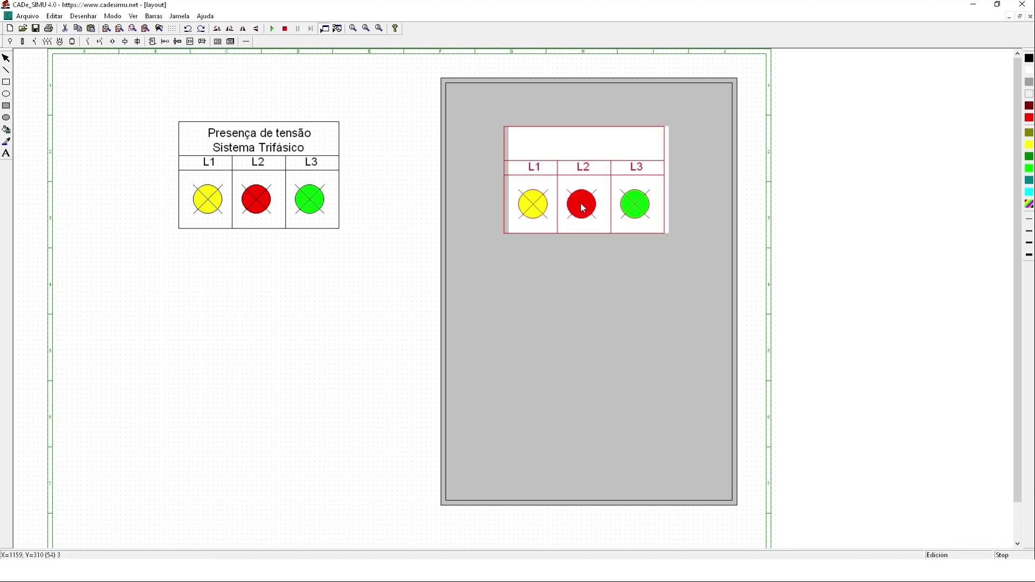
pyautogui.click(383, 280)
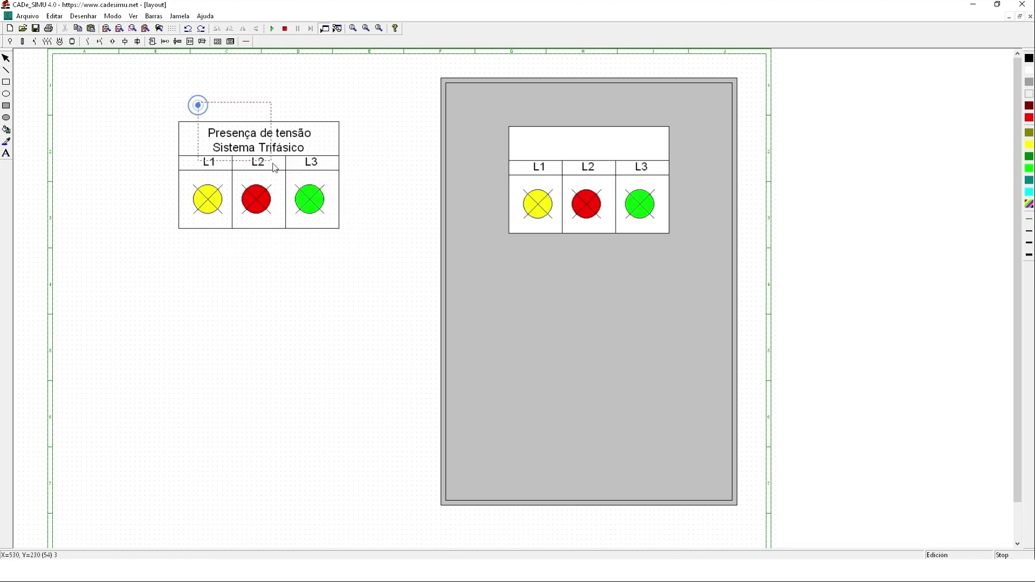
# - Copy both heading lines onto the plate and remove the original lamp table
pyautogui.moveTo(258, 141)
pyautogui.mouseDown()
pyautogui.moveTo(574, 142)
pyautogui.moveTo(261, 140)
pyautogui.mouseUp()
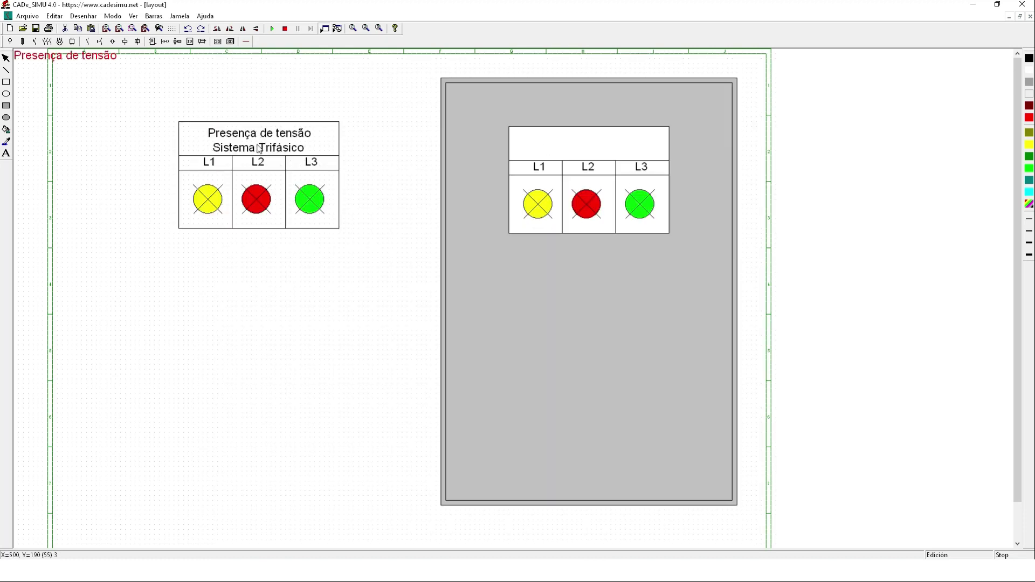
pyautogui.moveTo(64, 62)
pyautogui.mouseDown()
pyautogui.moveTo(574, 156)
pyautogui.moveTo(585, 146)
pyautogui.moveTo(307, 114)
pyautogui.mouseUp()
pyautogui.click(271, 154)
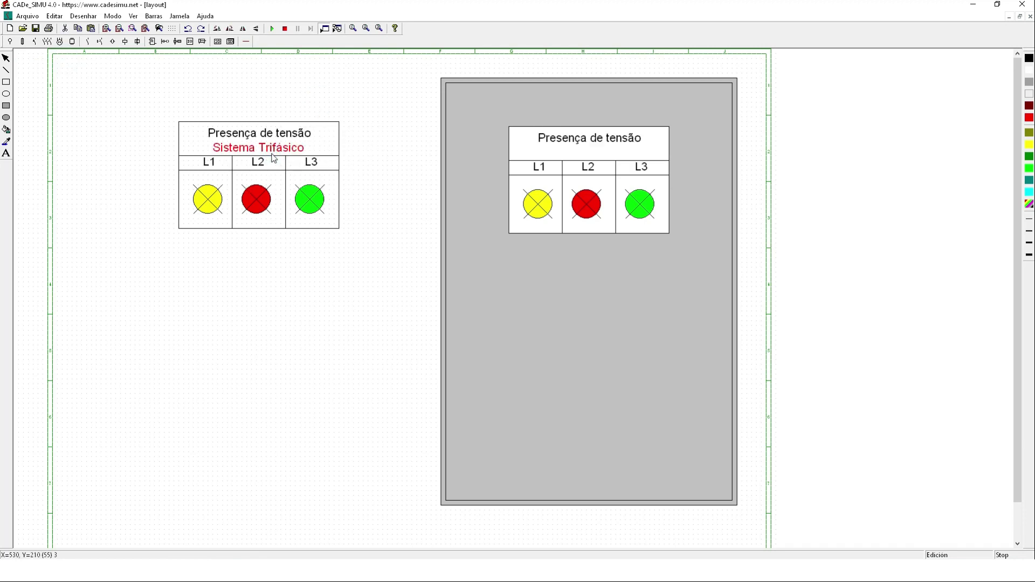
pyautogui.hotkey('ctrl', 'c')
pyautogui.hotkey('ctrl', 'v')
pyautogui.moveTo(39, 58); pyautogui.dragTo(568, 156)
pyautogui.click(370, 101)
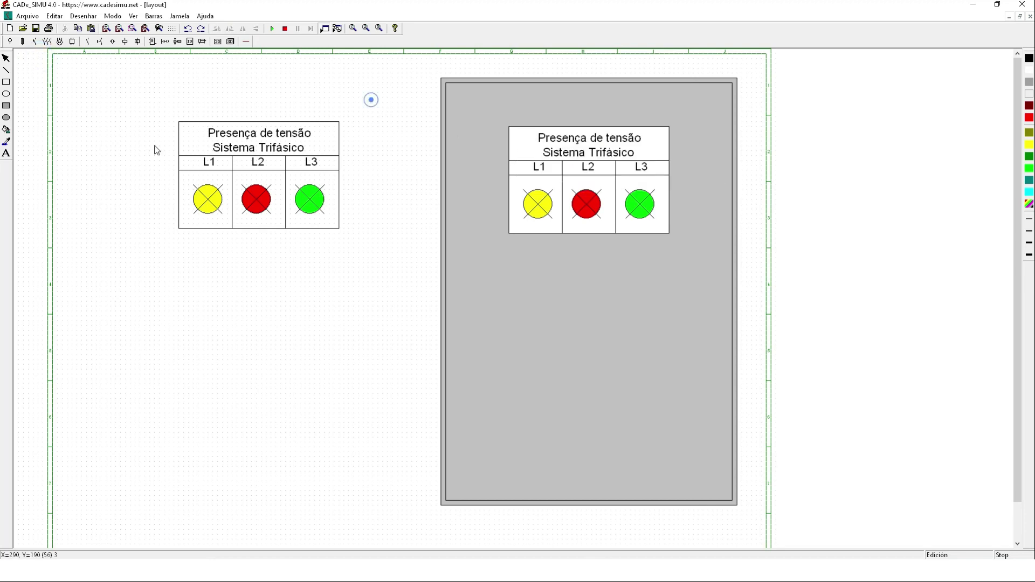
pyautogui.moveTo(155, 112); pyautogui.dragTo(388, 268)
pyautogui.hotkey('ctrl', 'x')
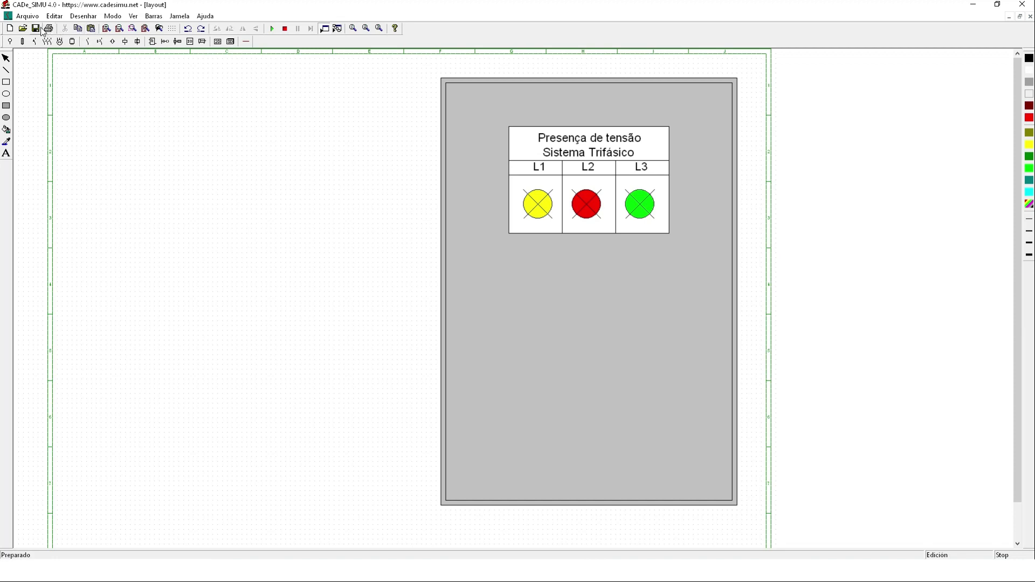
# - Draw a dark grey switch housing with a lighter grey face beside the door
pyautogui.click(214, 210)
pyautogui.click(1031, 84)
pyautogui.click(6, 106)
pyautogui.moveTo(291, 180); pyautogui.dragTo(334, 243)
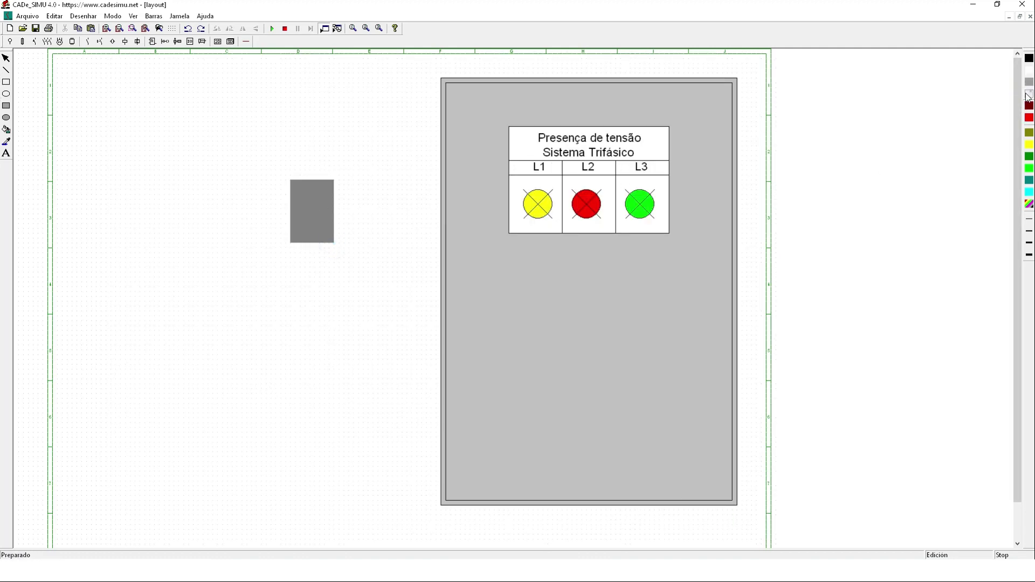
pyautogui.click(6, 107)
pyautogui.moveTo(298, 188); pyautogui.dragTo(332, 239)
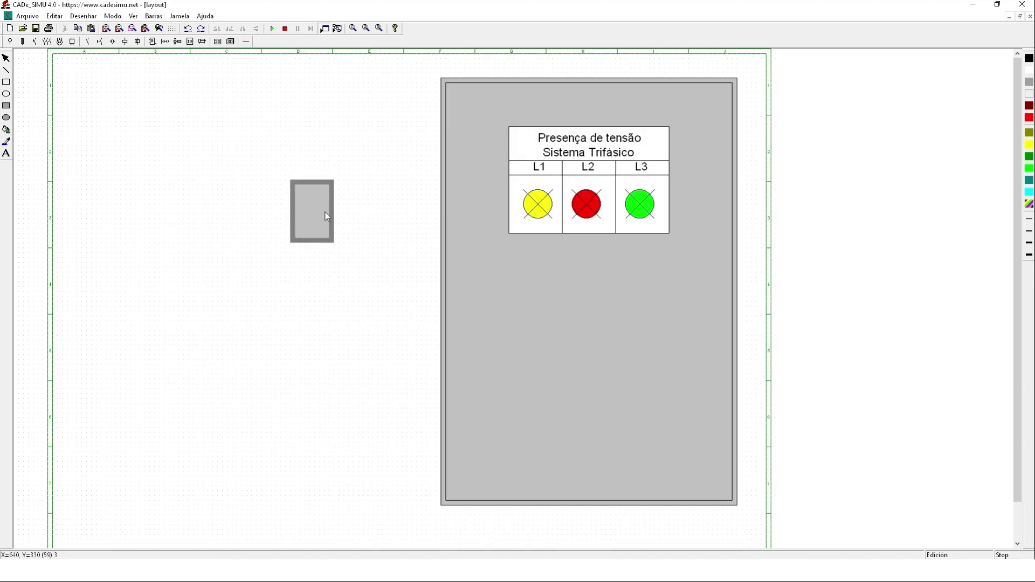
# - Delete the spare switch copy on the left
pyautogui.click(6, 120)
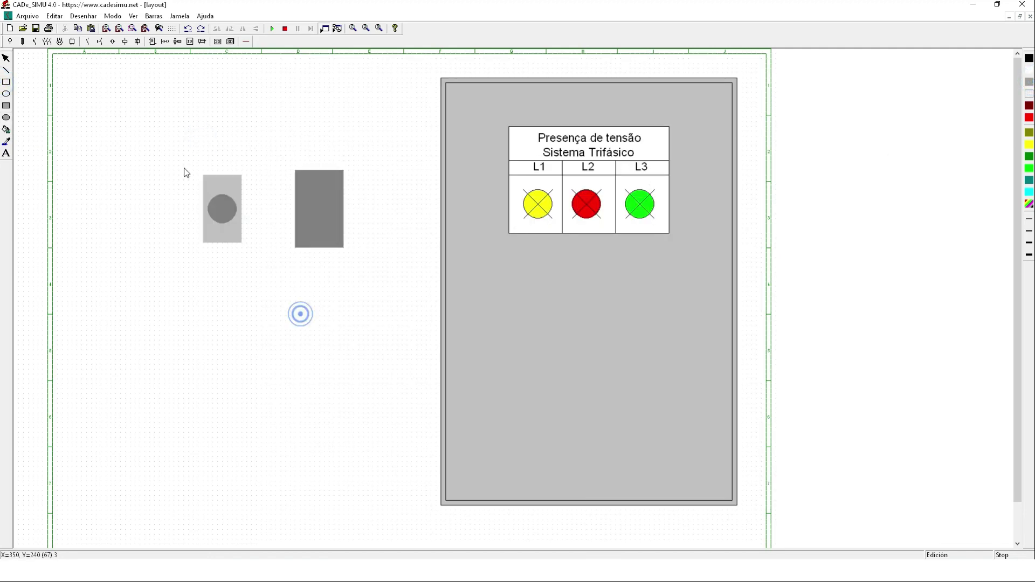
pyautogui.moveTo(184, 166)
pyautogui.mouseDown()
pyautogui.moveTo(260, 257)
pyautogui.moveTo(319, 233)
pyautogui.mouseUp()
pyautogui.click(388, 245)
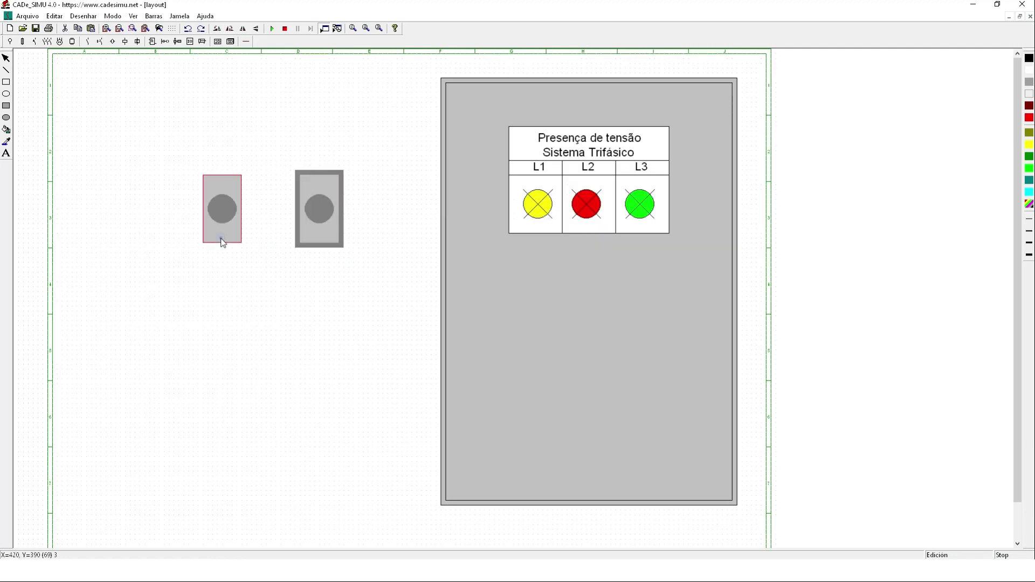
pyautogui.press('Delete')
pyautogui.click(212, 302)
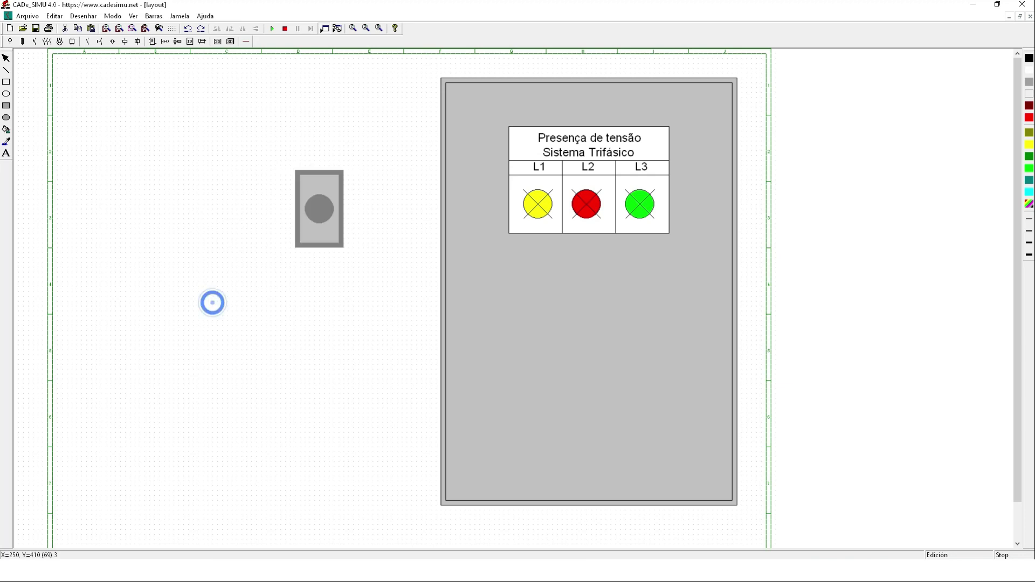
# - Add a thin outline inside the switch face and a black knob handle
pyautogui.click(6, 82)
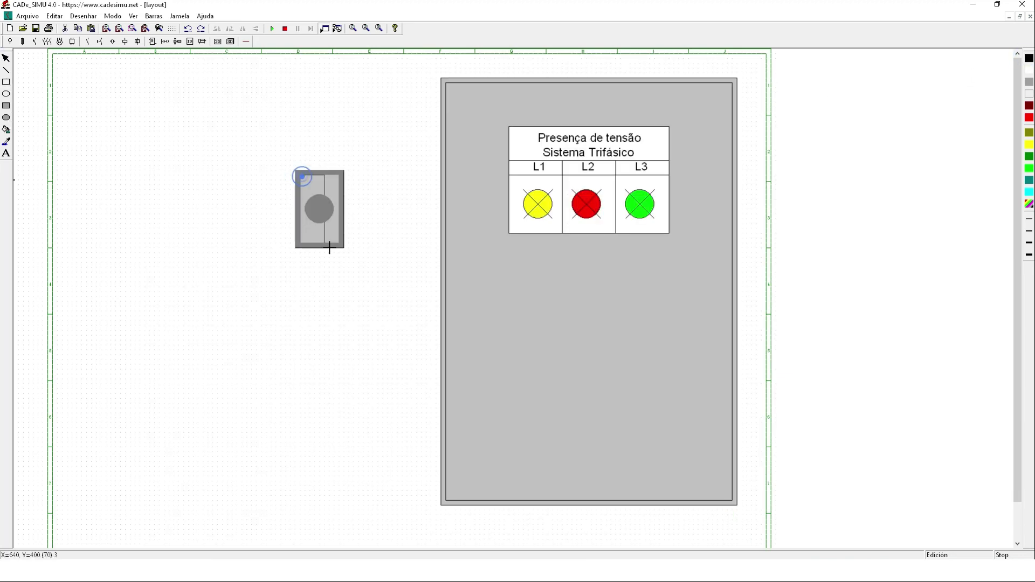
pyautogui.moveTo(300, 175); pyautogui.dragTo(339, 244)
pyautogui.click(319, 209)
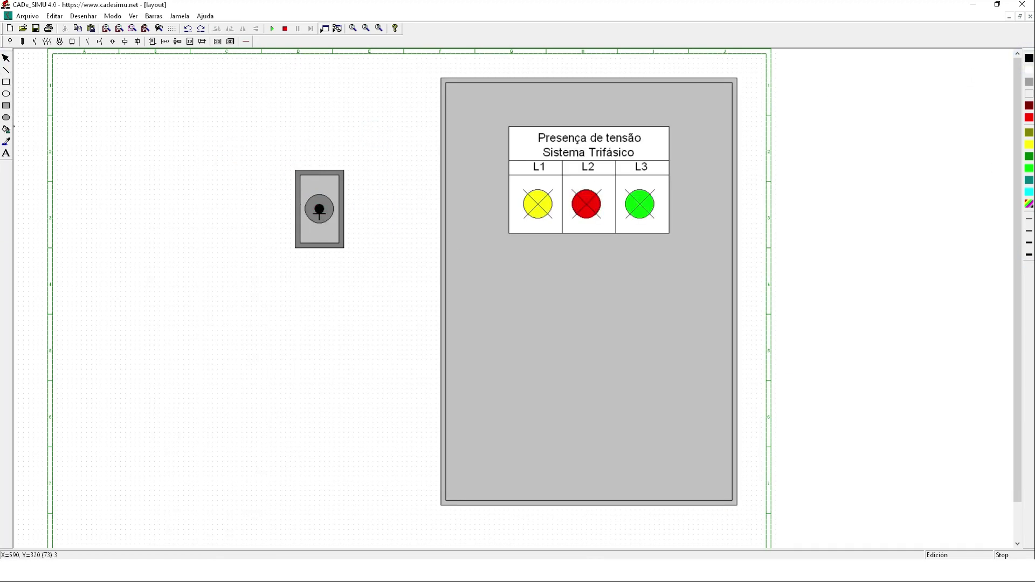
# - Position the selector switch on the grey door below and left of the lamp plate
pyautogui.moveTo(325, 216); pyautogui.dragTo(488, 291)
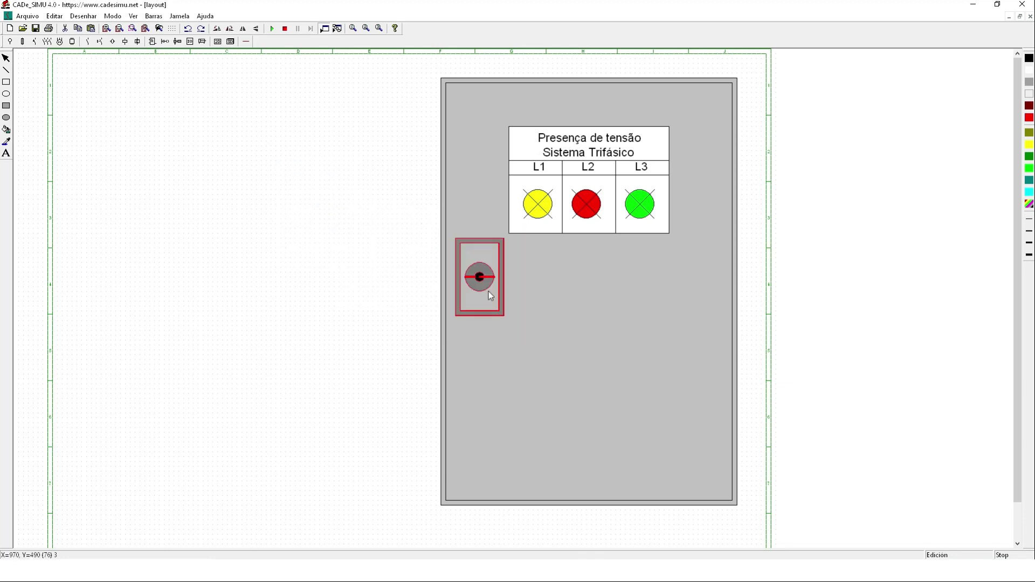
pyautogui.click(376, 270)
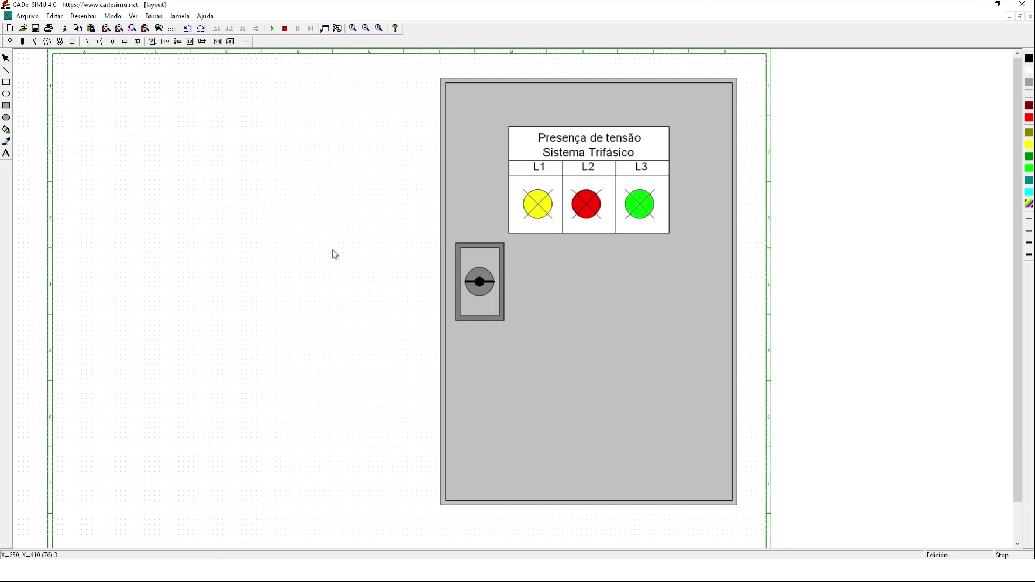
pyautogui.scroll(-1, 332, 253)
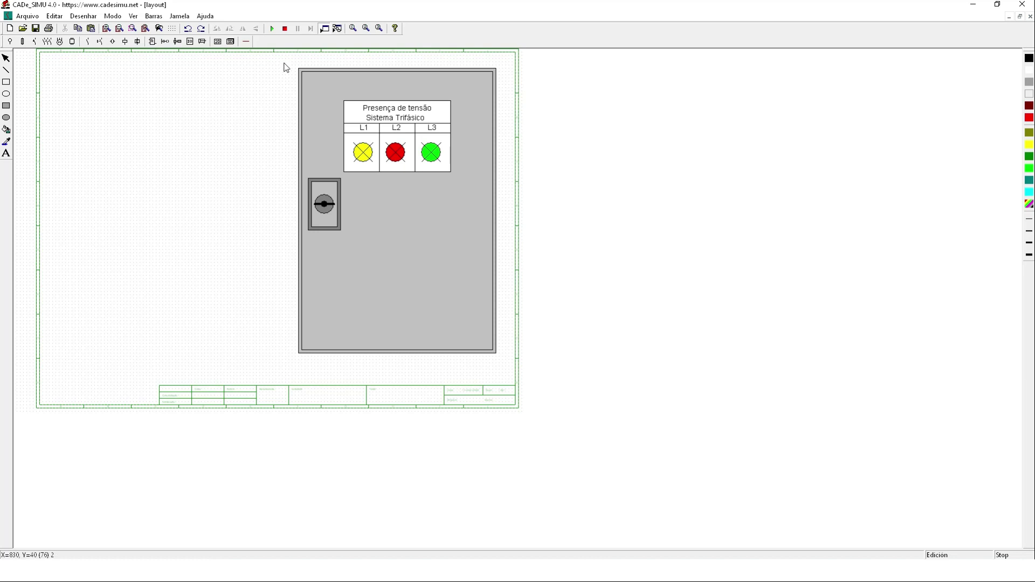
pyautogui.moveTo(283, 62); pyautogui.dragTo(513, 365)
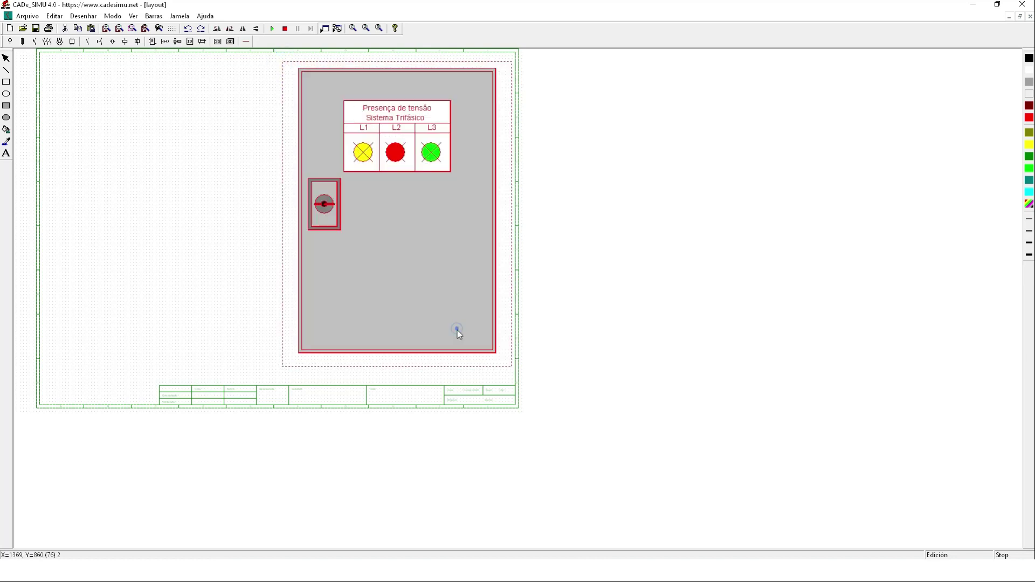
pyautogui.click(659, 334)
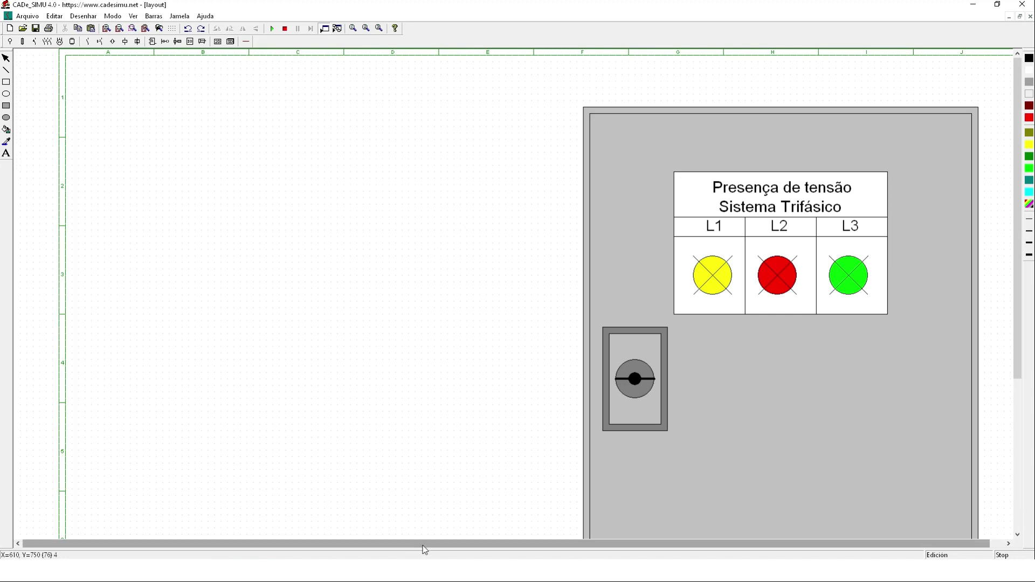
# - Add the 600 width dimension and place the 800 label on the door height
pyautogui.moveTo(425, 545); pyautogui.dragTo(438, 544)
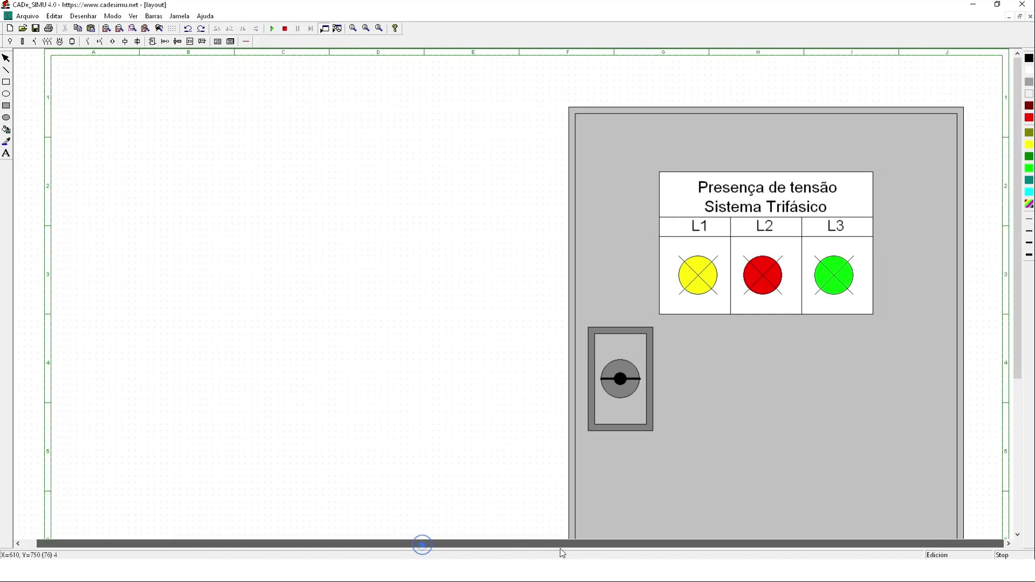
pyautogui.click(6, 71)
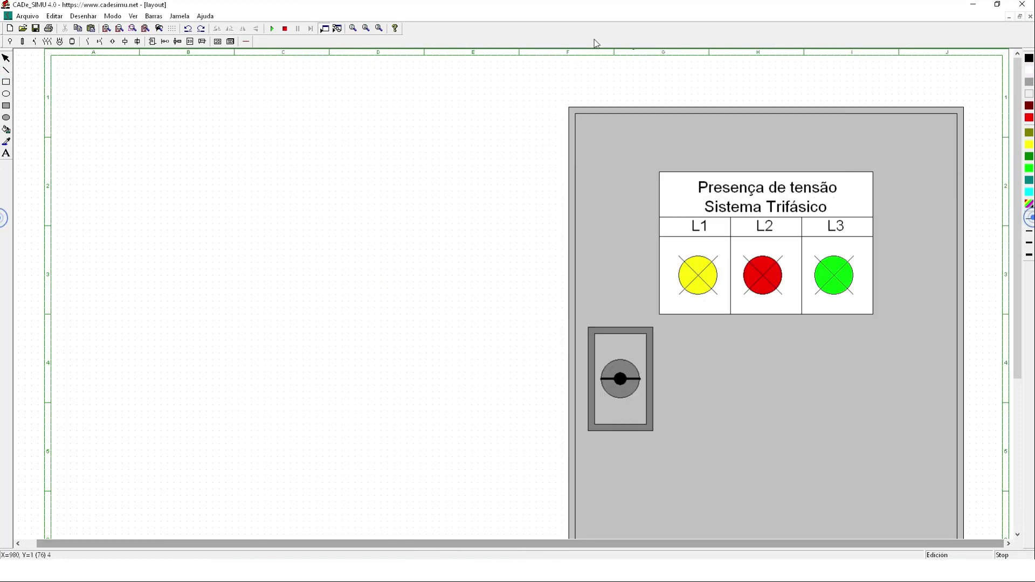
pyautogui.click(575, 87)
pyautogui.click(6, 153)
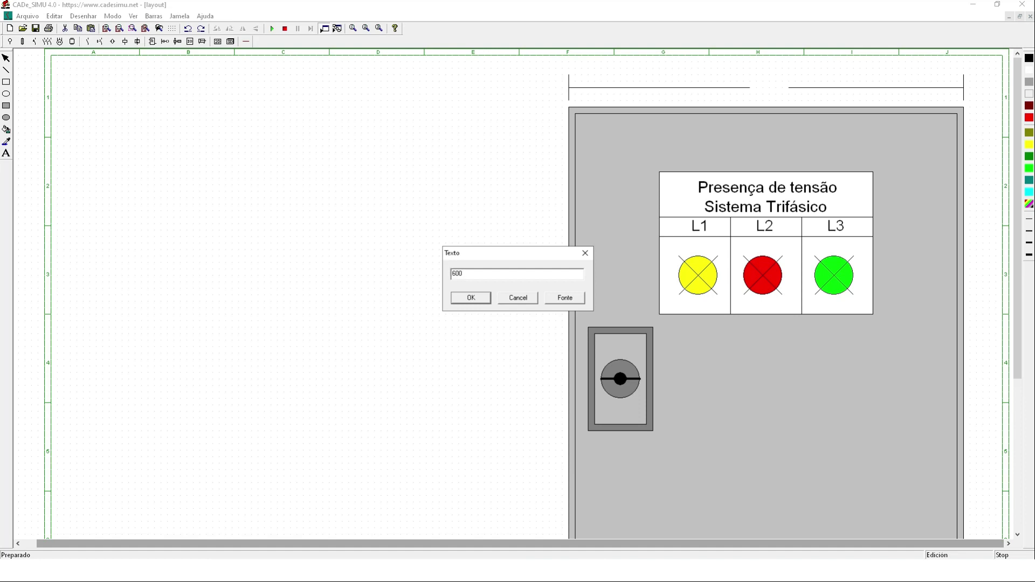
pyautogui.press('Return')
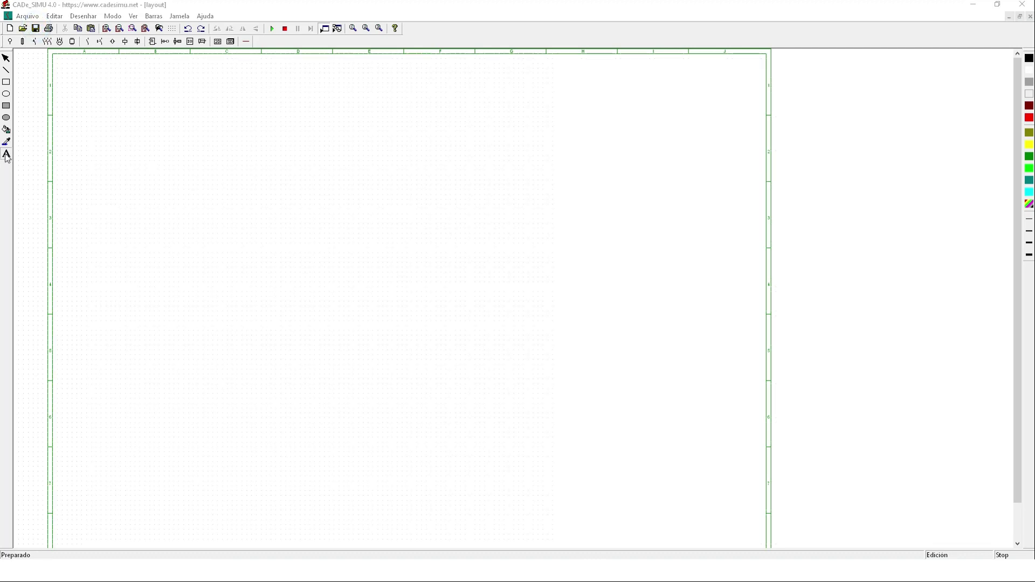
pyautogui.write('800')
pyautogui.press('Return')
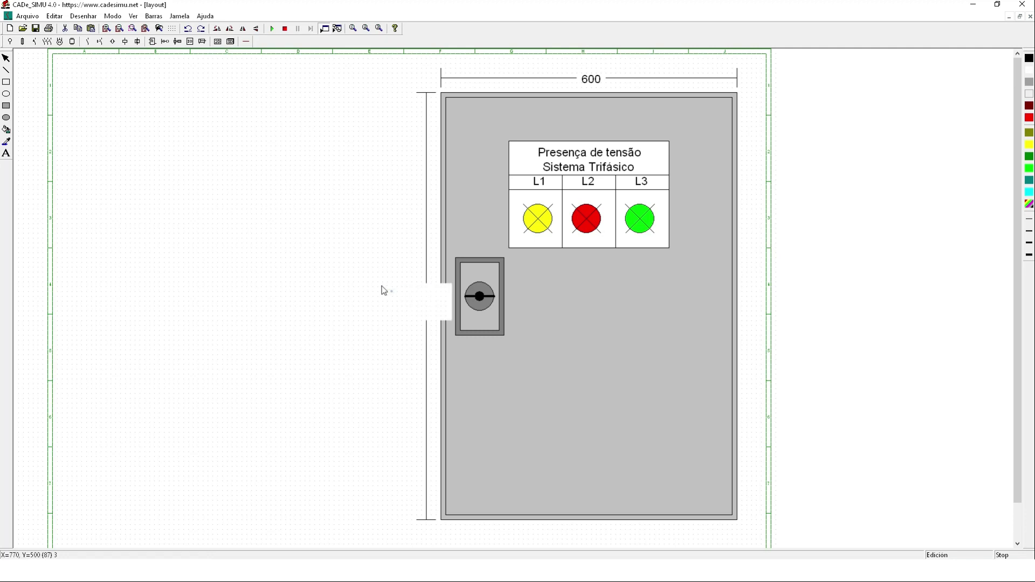
pyautogui.click(390, 292)
# - Hide the background dot grid and draw a leader from the door's top edge to lamp L1
pyautogui.click(35, 28)
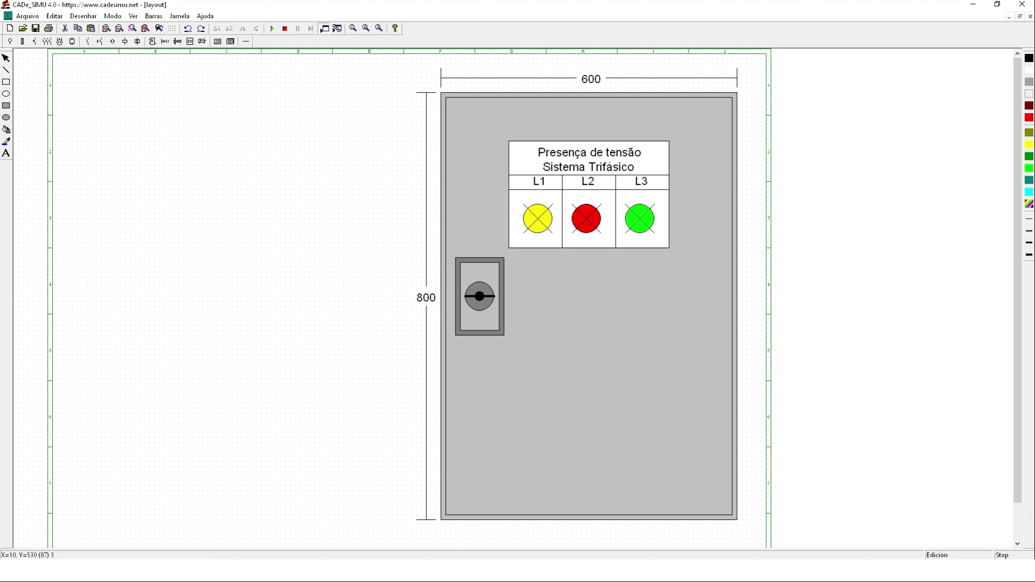
pyautogui.click(172, 29)
pyautogui.click(215, 273)
pyautogui.click(6, 69)
pyautogui.click(480, 94)
pyautogui.click(526, 220)
pyautogui.click(483, 229)
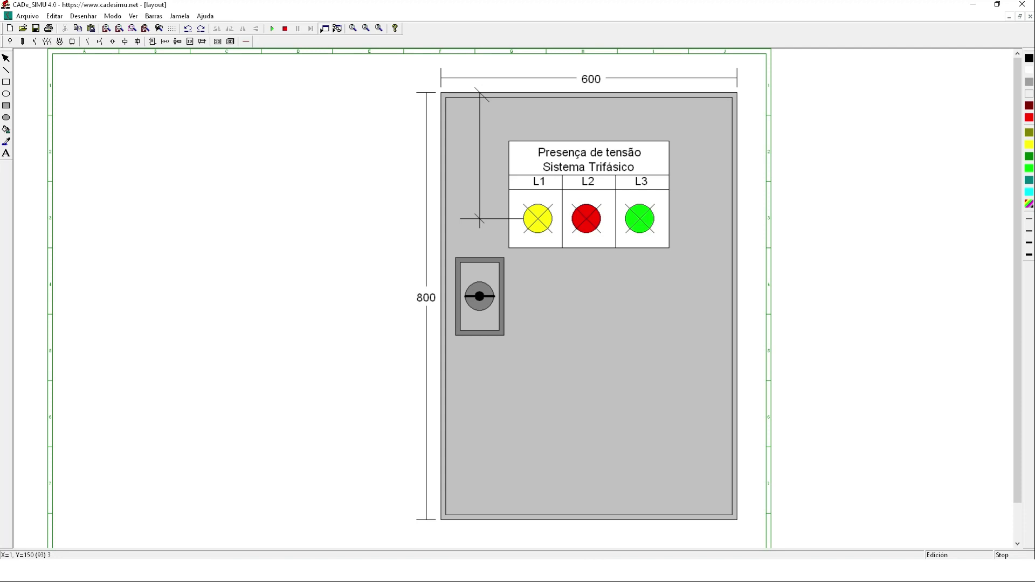
# - Label the L1 leader with a 150 offset from the door top
pyautogui.click(6, 153)
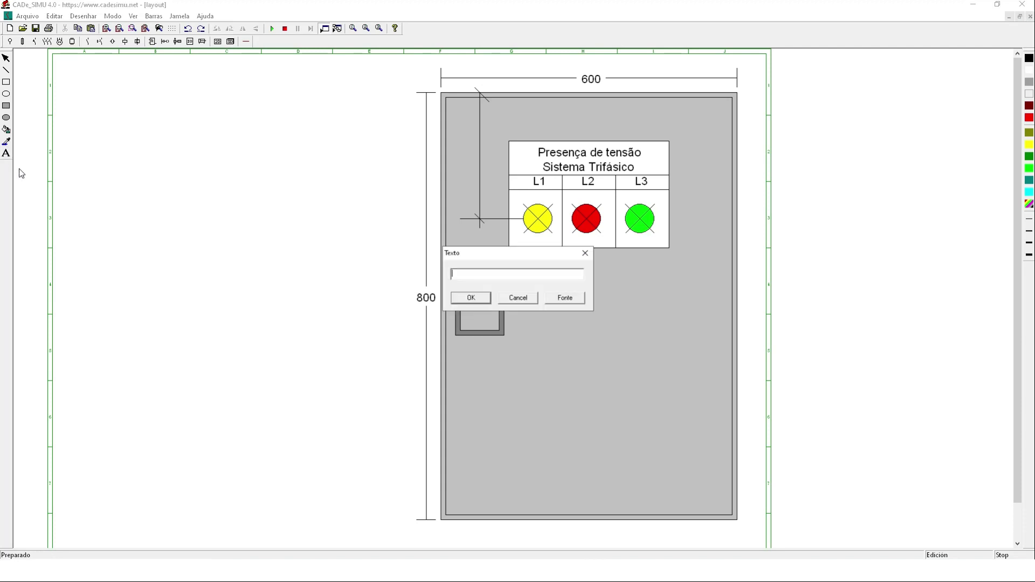
pyautogui.write('150')
pyautogui.press('Return')
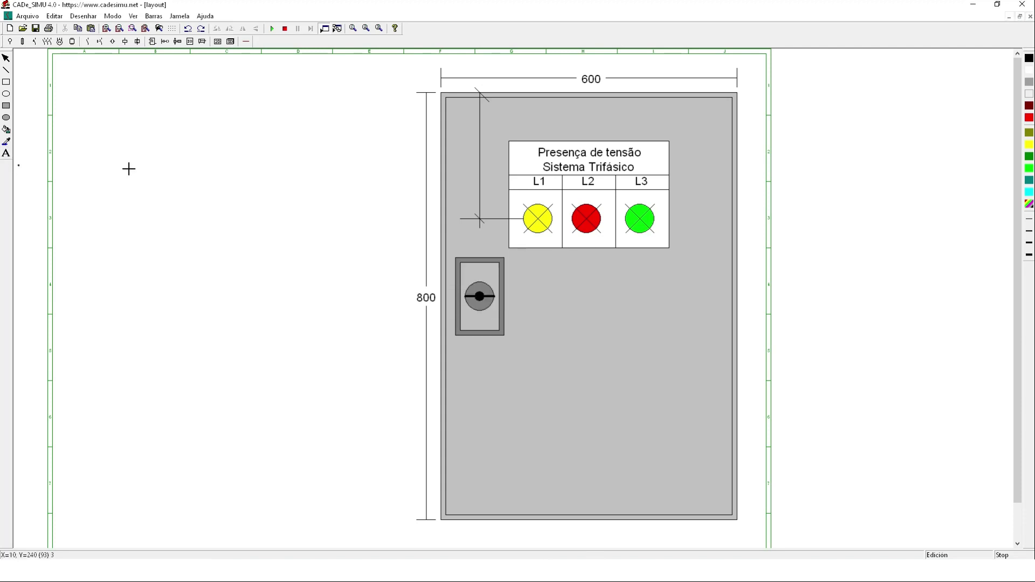
pyautogui.click(462, 157)
# - Draw leads under lamps L1, L2 and L3 and place 45 spacing labels between them
pyautogui.moveTo(541, 237); pyautogui.dragTo(541, 269)
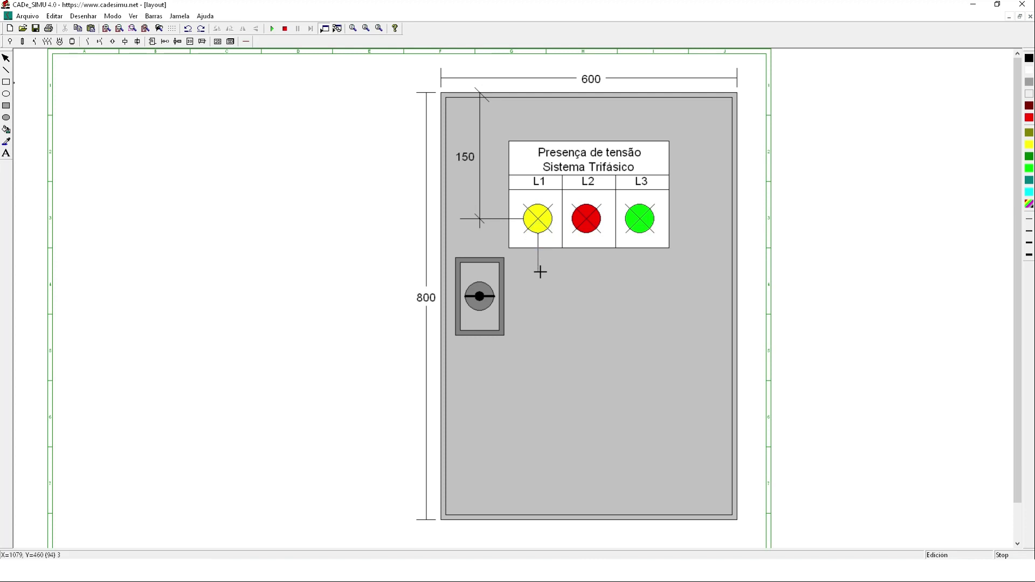
pyautogui.moveTo(588, 235); pyautogui.dragTo(587, 272)
pyautogui.moveTo(524, 268); pyautogui.dragTo(658, 268)
pyautogui.moveTo(643, 237); pyautogui.dragTo(640, 271)
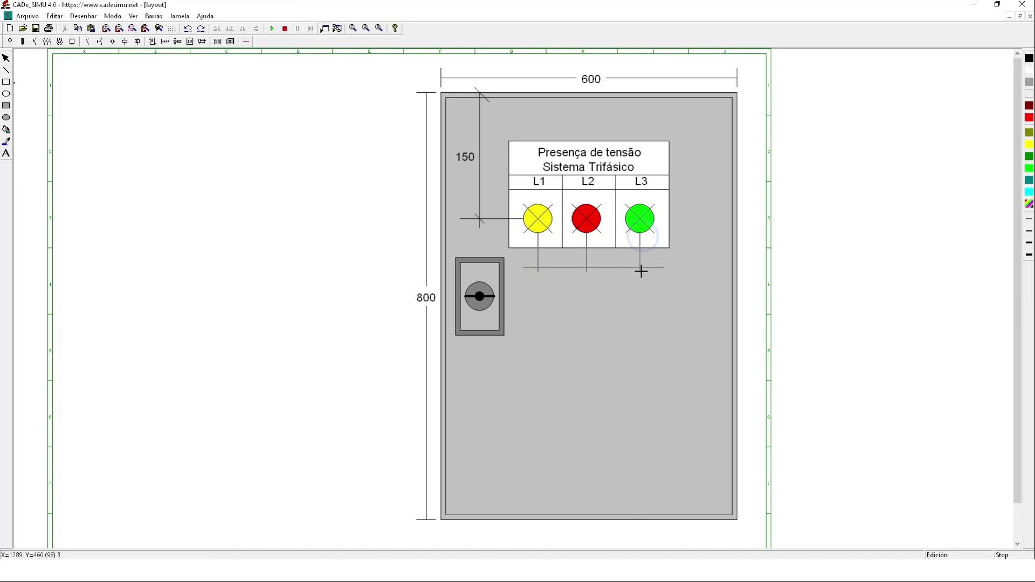
pyautogui.click(6, 153)
pyautogui.write('45')
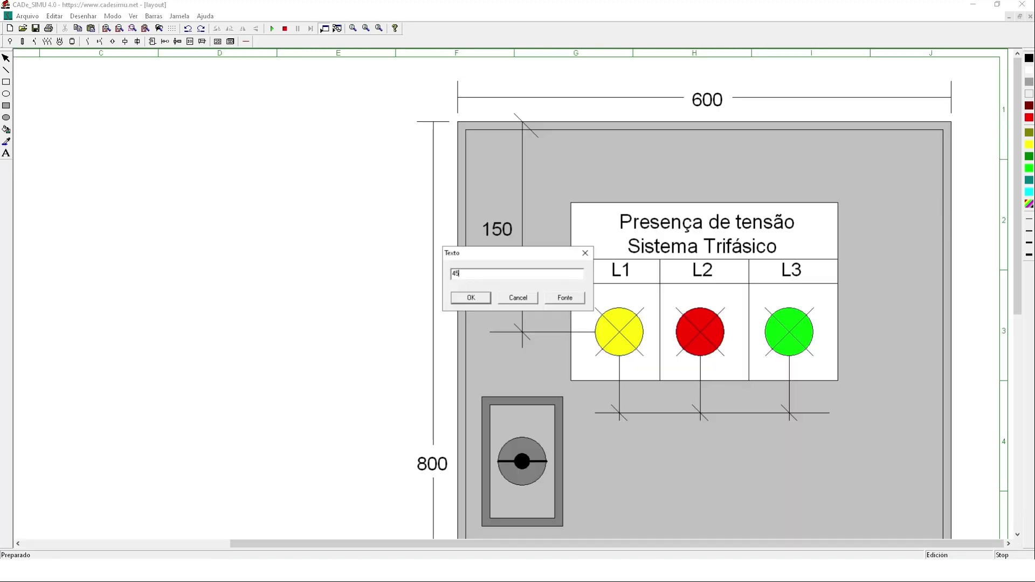
pyautogui.press('Return')
pyautogui.click(659, 427)
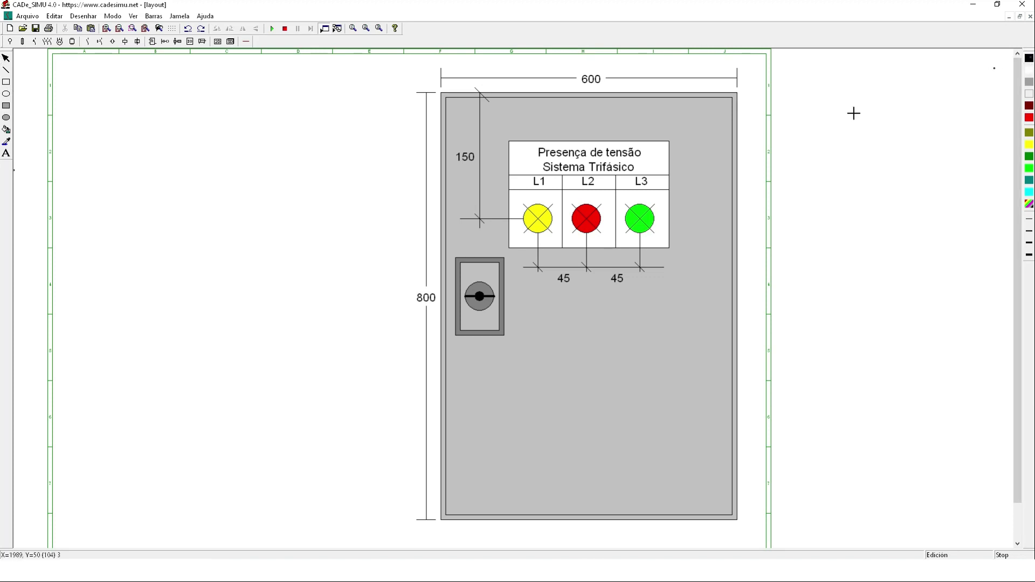
# - Draw the QGBT nameplate outline beside the door and divide it into rows
pyautogui.click(6, 82)
pyautogui.click(125, 154)
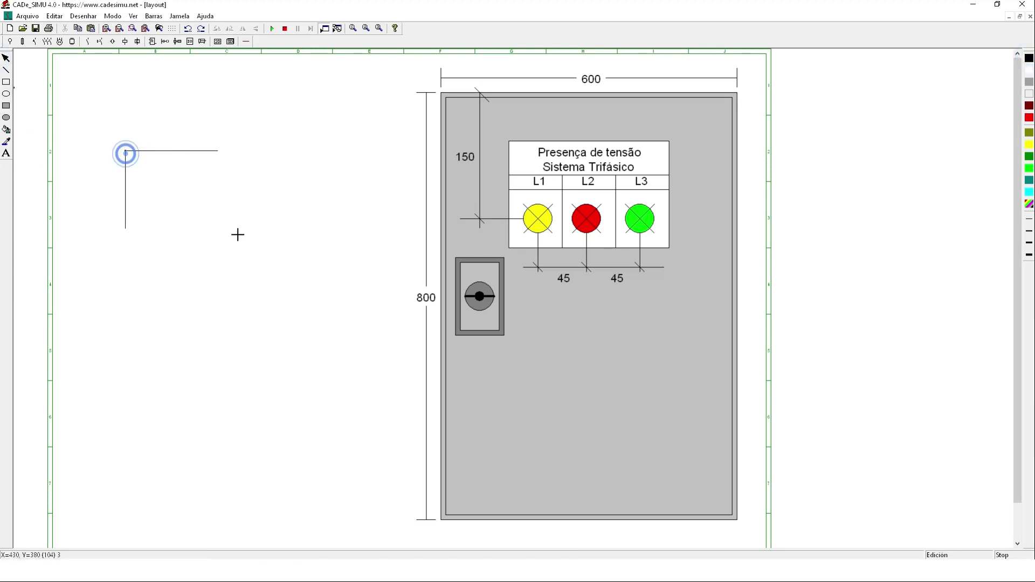
pyautogui.moveTo(237, 235); pyautogui.dragTo(297, 254)
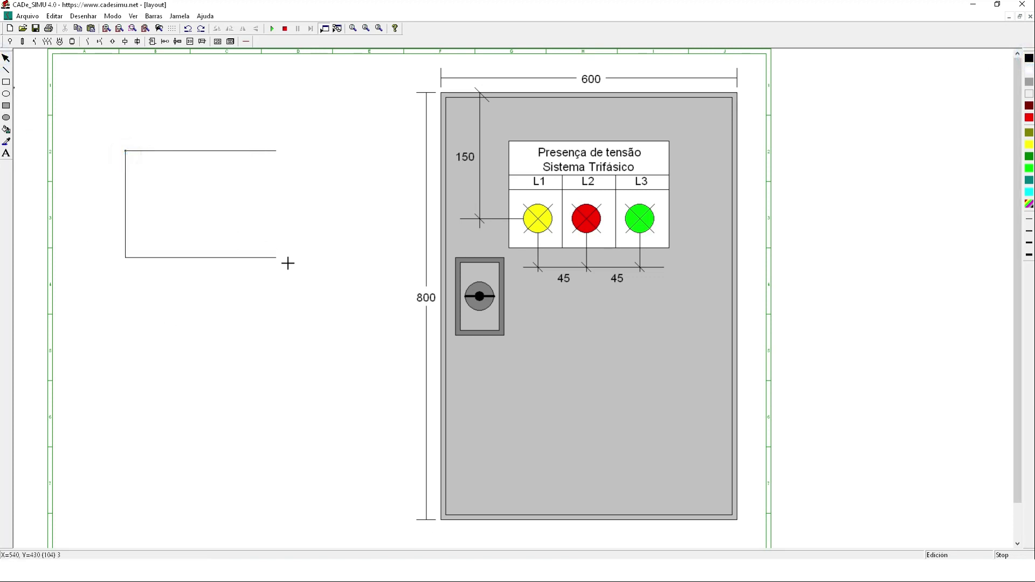
pyautogui.click(127, 172)
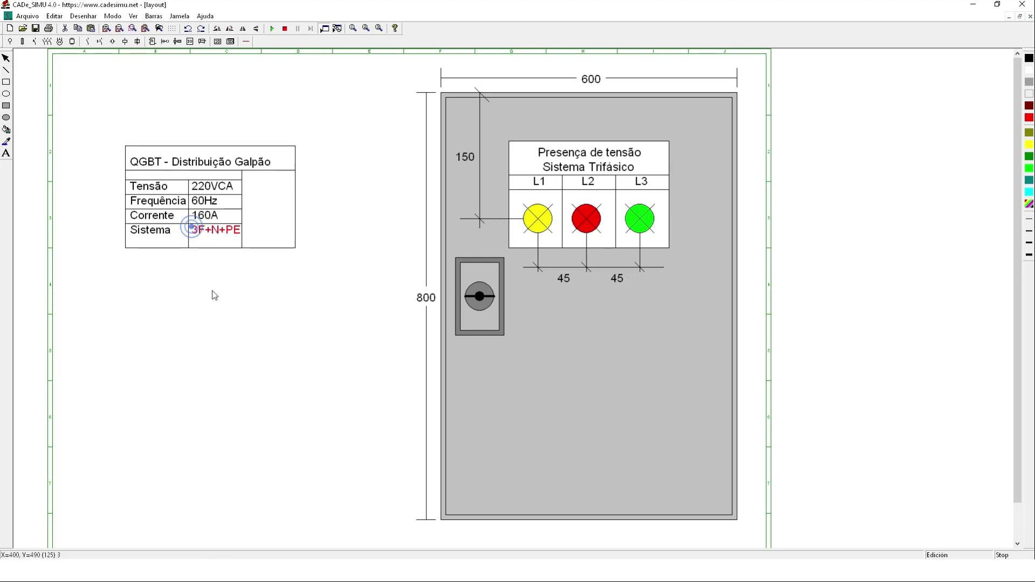
pyautogui.click(238, 368)
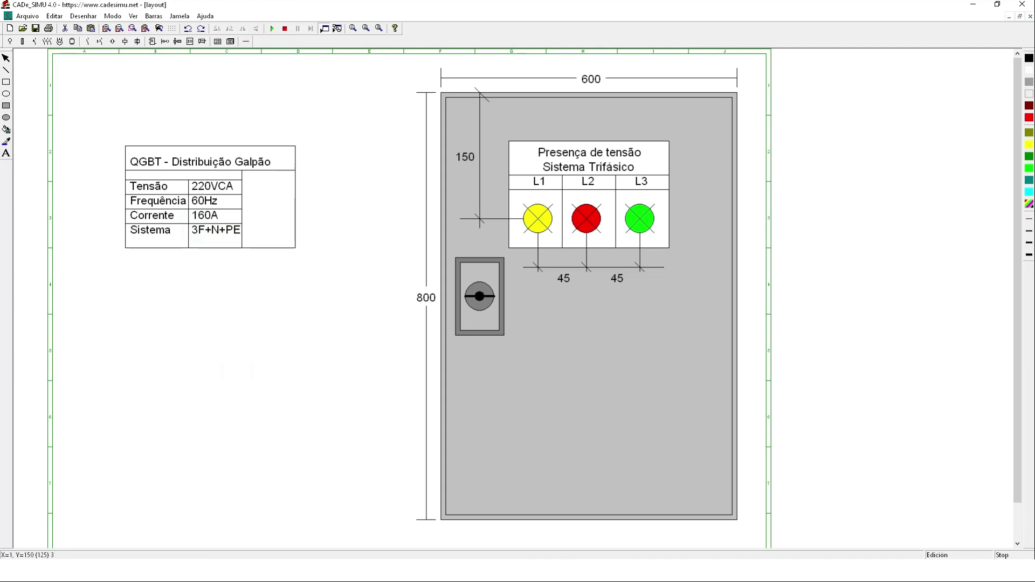
# - Add a LOGO label in the table's empty right cell and begin a filled plate at its corner
pyautogui.click(6, 153)
pyautogui.click(254, 205)
pyautogui.click(277, 118)
pyautogui.click(6, 106)
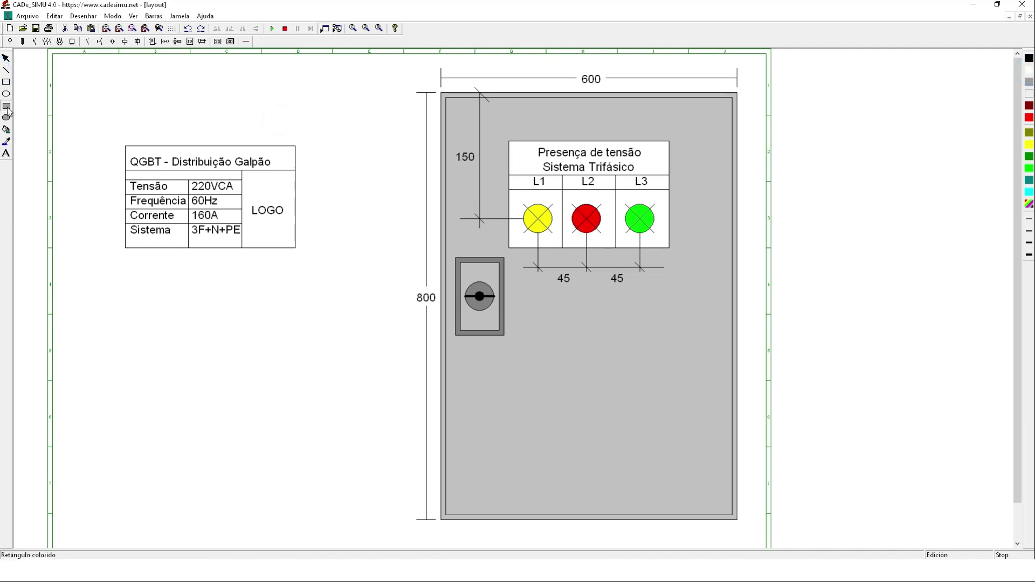
pyautogui.click(126, 148)
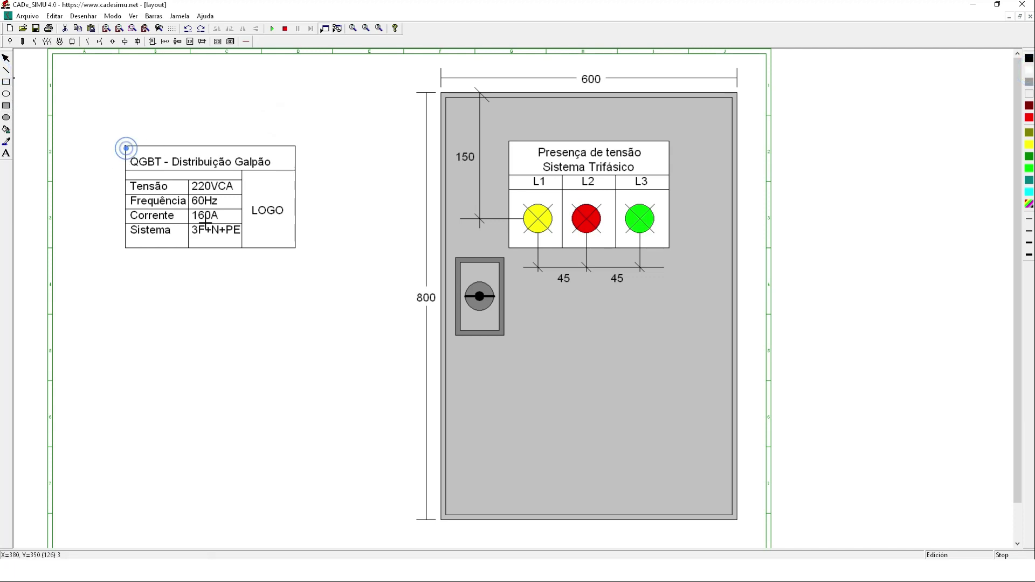
# - Draw a white filled plate and move it to the door's lower-right corner
pyautogui.click(296, 249)
pyautogui.click(240, 218)
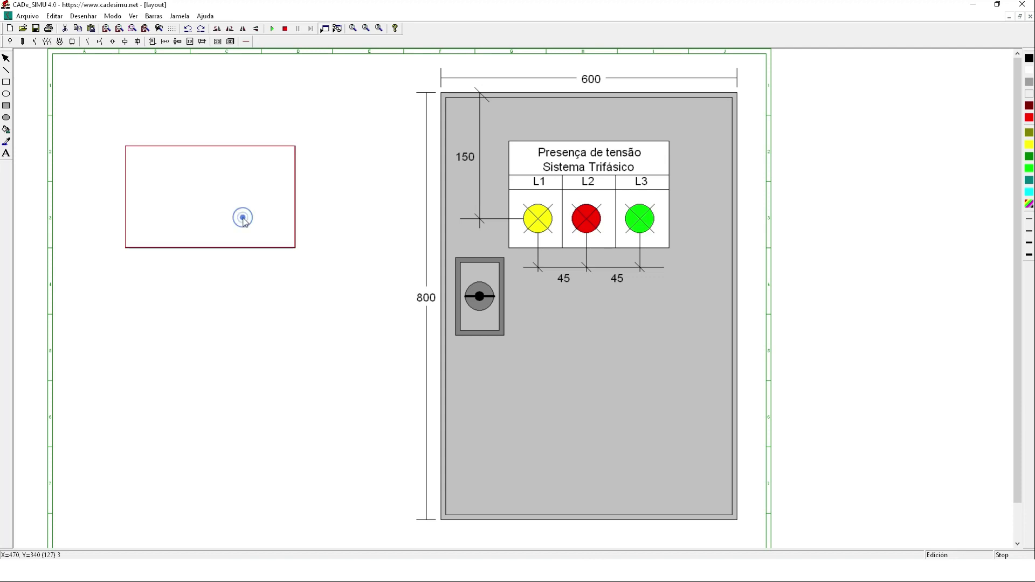
pyautogui.moveTo(240, 196); pyautogui.dragTo(516, 429)
pyautogui.moveTo(579, 469); pyautogui.dragTo(671, 465)
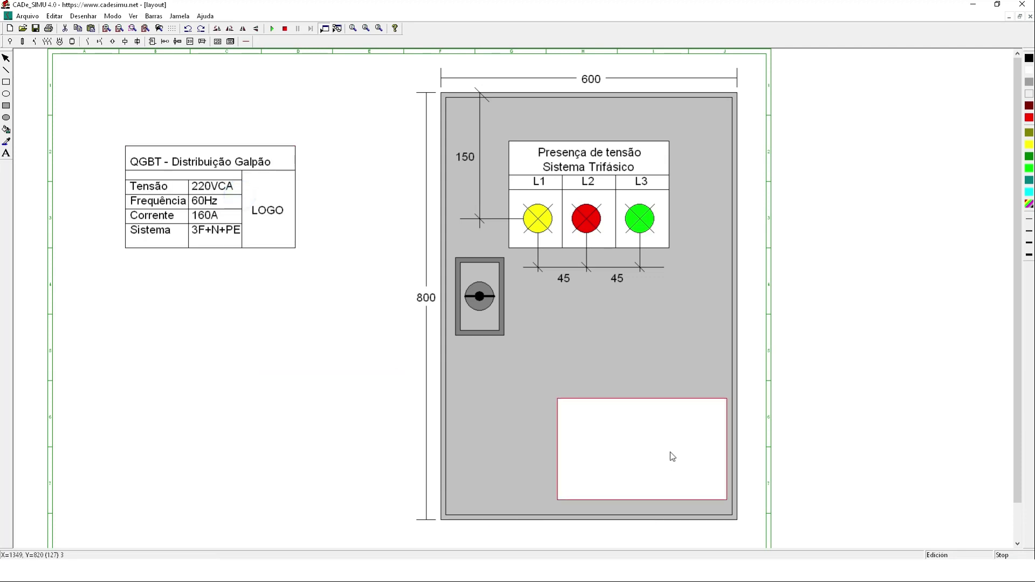
pyautogui.click(286, 415)
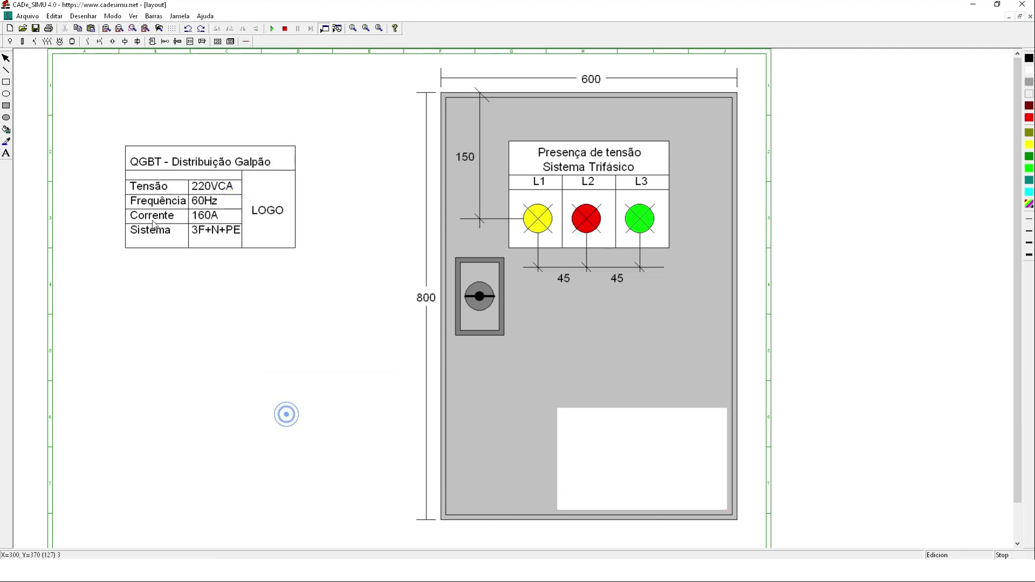
# - Copy the nameplate table and place the duplicate onto the white plate
pyautogui.moveTo(110, 135); pyautogui.dragTo(351, 280)
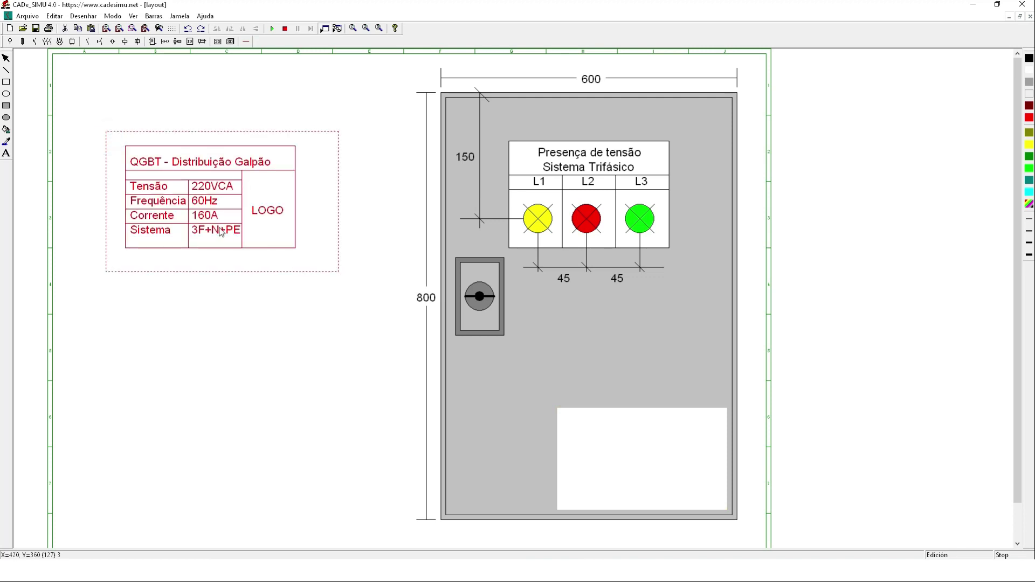
pyautogui.hotkey('ctrl', 'c')
pyautogui.hotkey('ctrl', 'v')
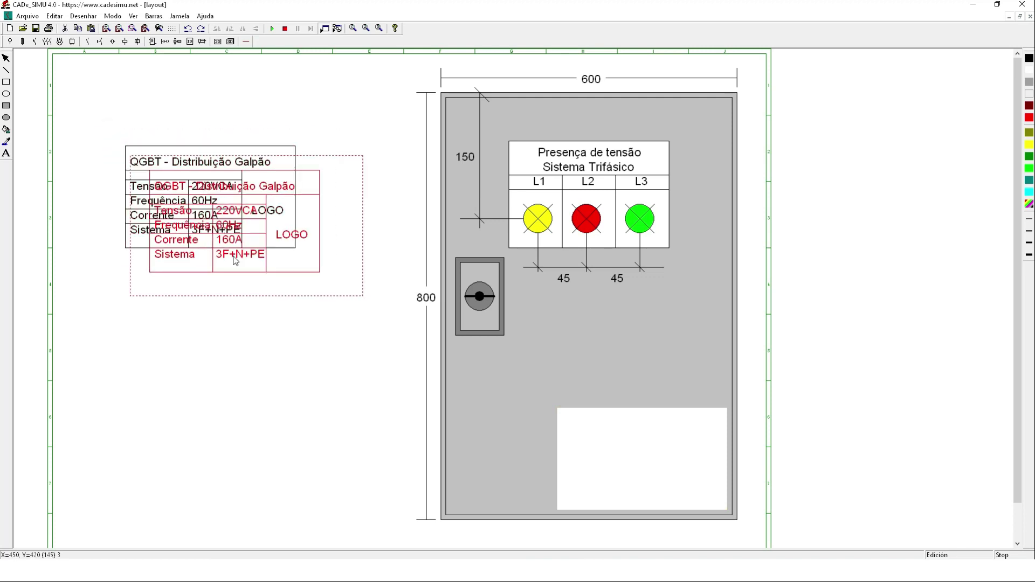
pyautogui.moveTo(235, 261); pyautogui.dragTo(643, 496)
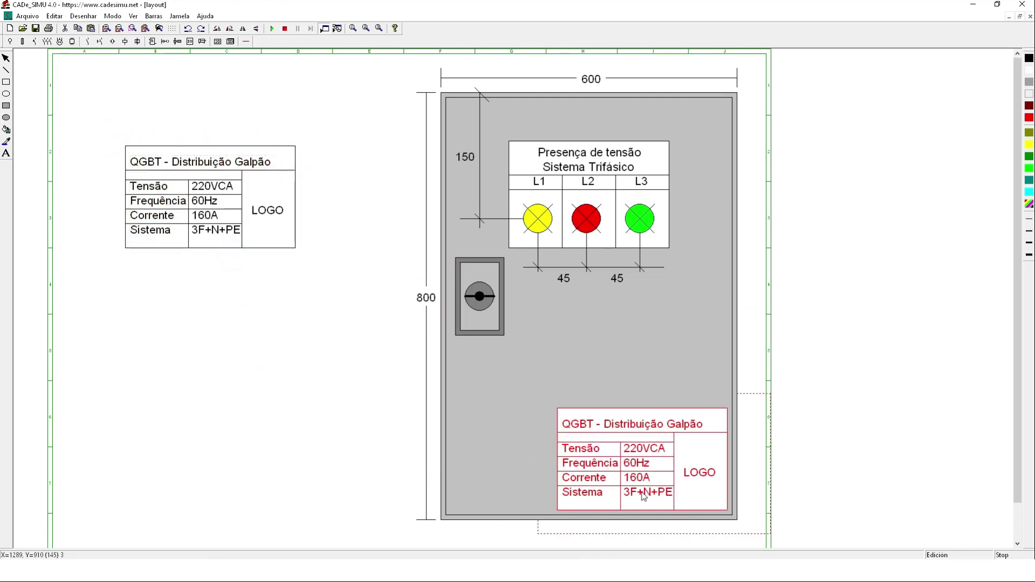
pyautogui.click(260, 409)
# - Delete the original nameplate table left beside the door
pyautogui.moveTo(102, 127)
pyautogui.mouseDown()
pyautogui.moveTo(237, 281)
pyautogui.moveTo(307, 287)
pyautogui.mouseUp()
pyautogui.press('Delete')
pyautogui.click(244, 264)
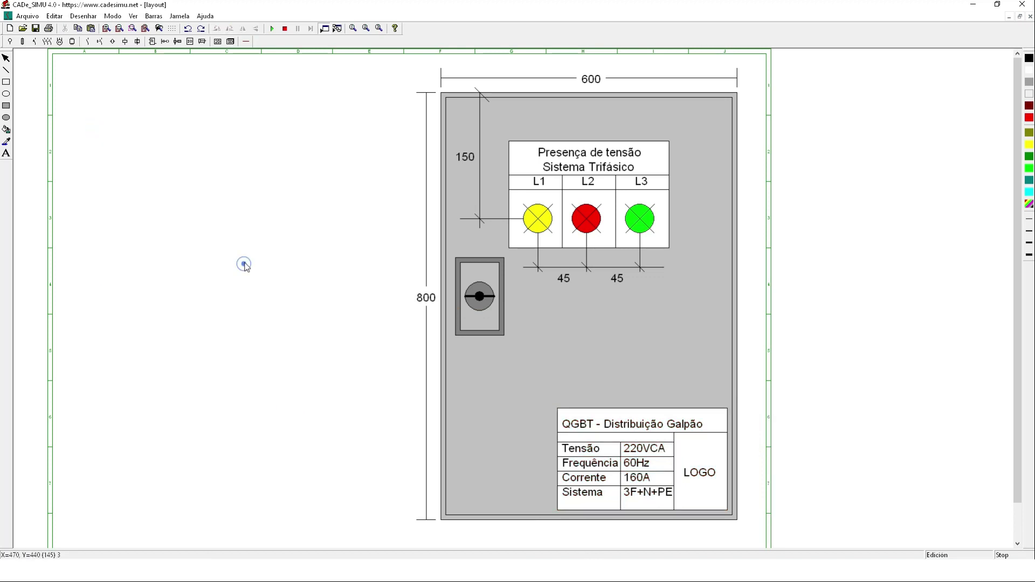
pyautogui.scroll(-1, 244, 264)
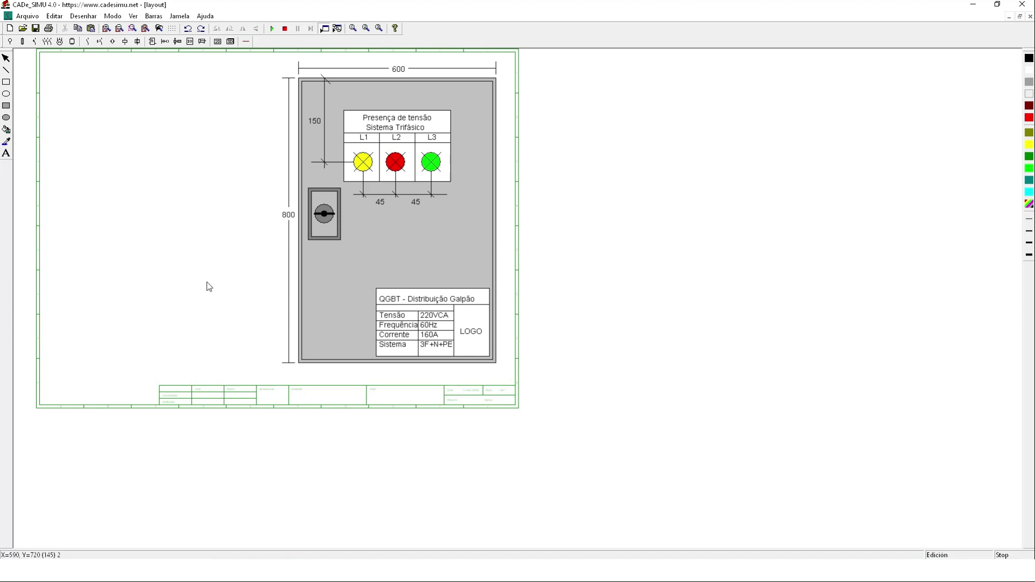